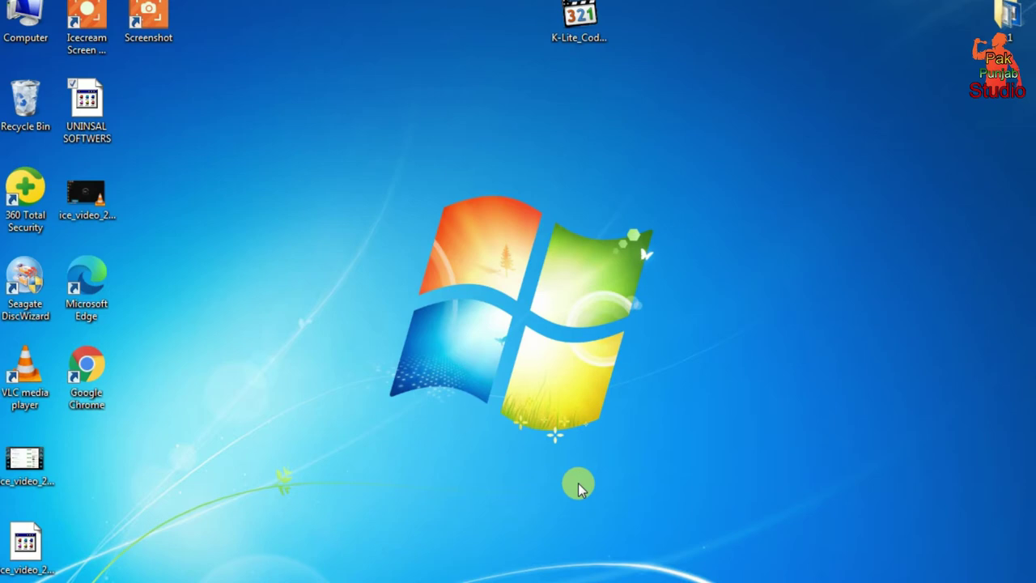
- Open the folder called New folder on the Babar Boss (D:) drive
double_click(25, 22)
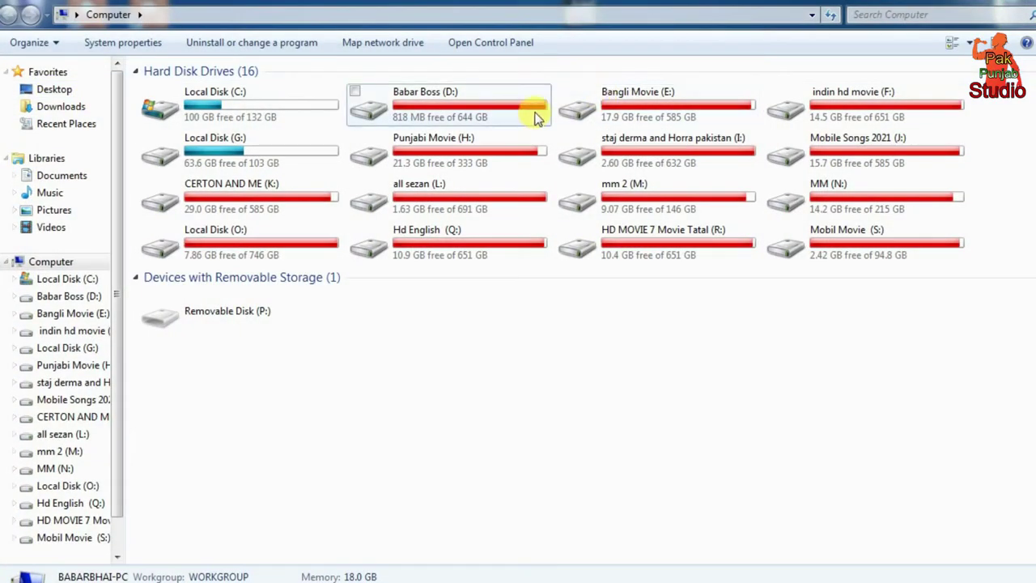
double_click(535, 116)
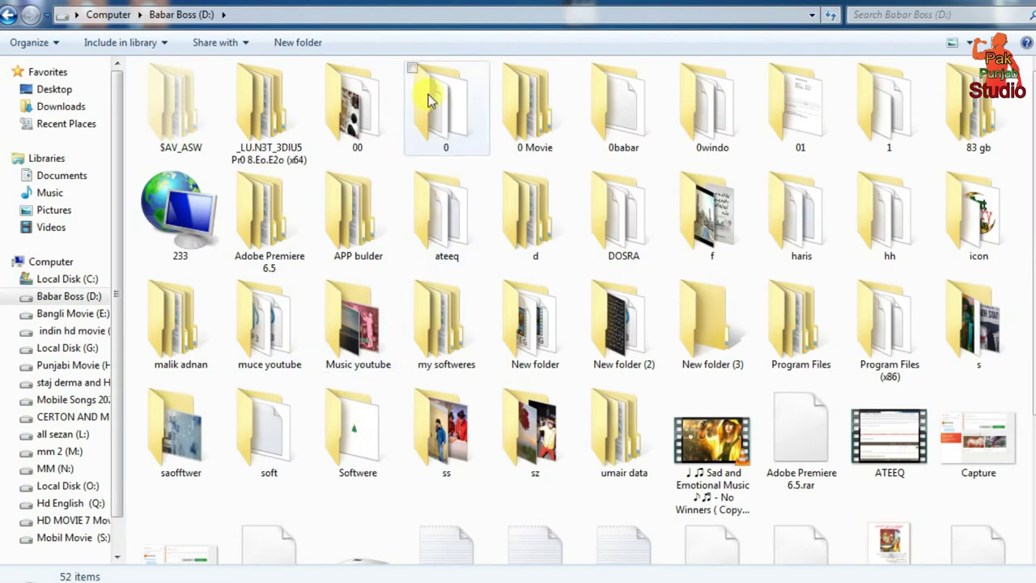
double_click(462, 92)
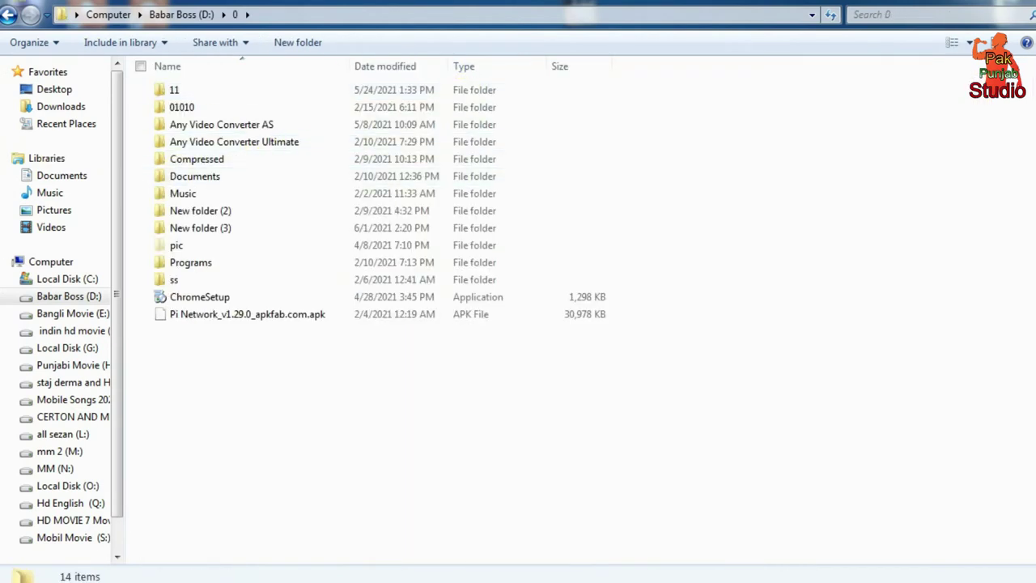
click(8, 15)
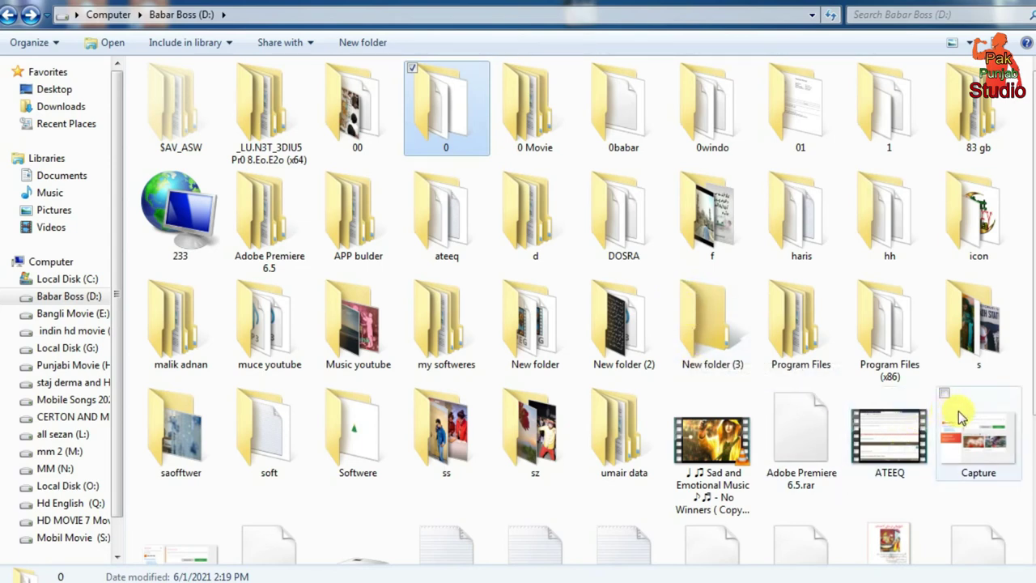
double_click(550, 344)
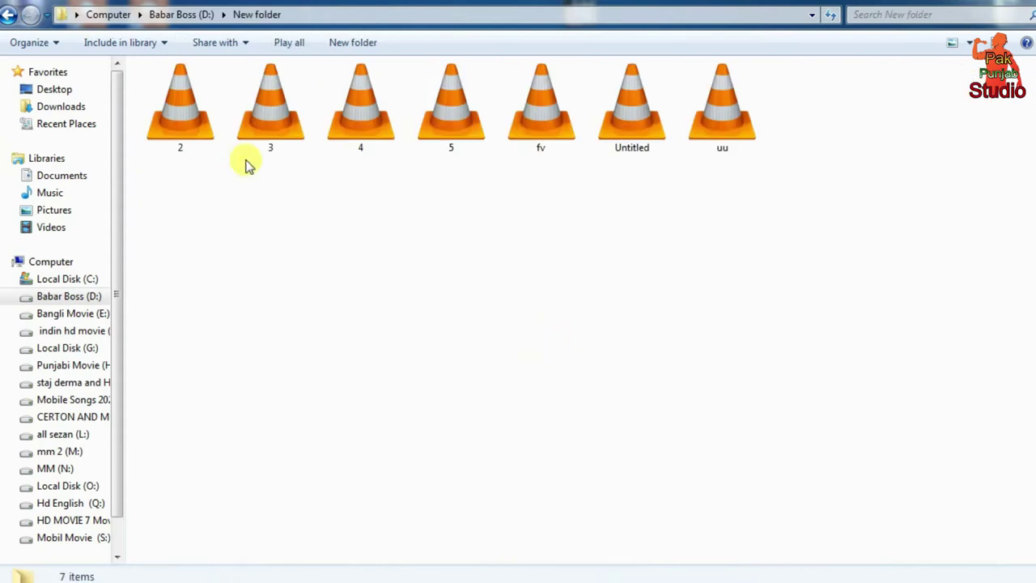
- Check the file properties of video 5, then close its properties and the folder window
drag(166, 179, 858, 150)
click(453, 119)
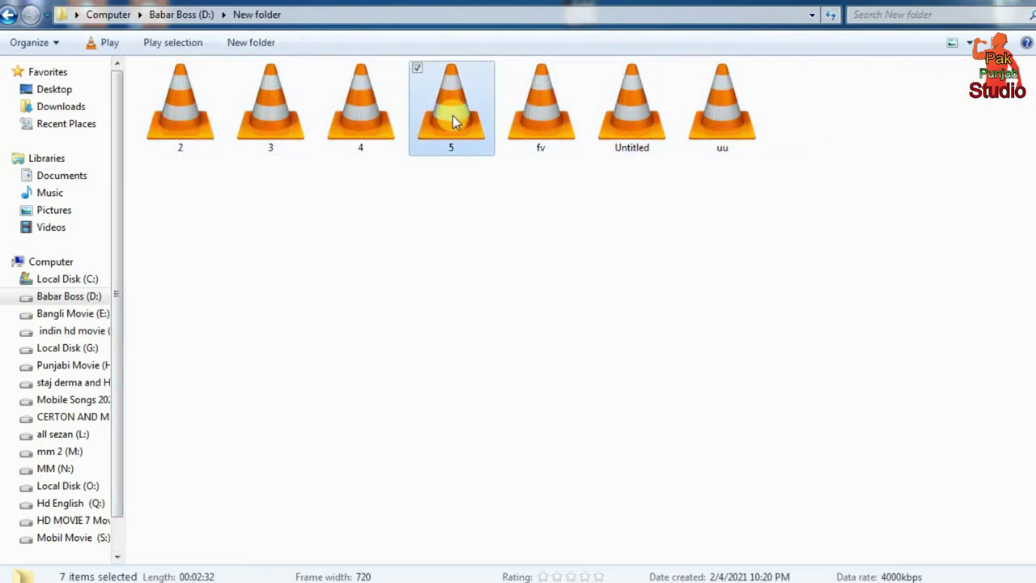
right_click(453, 121)
click(522, 441)
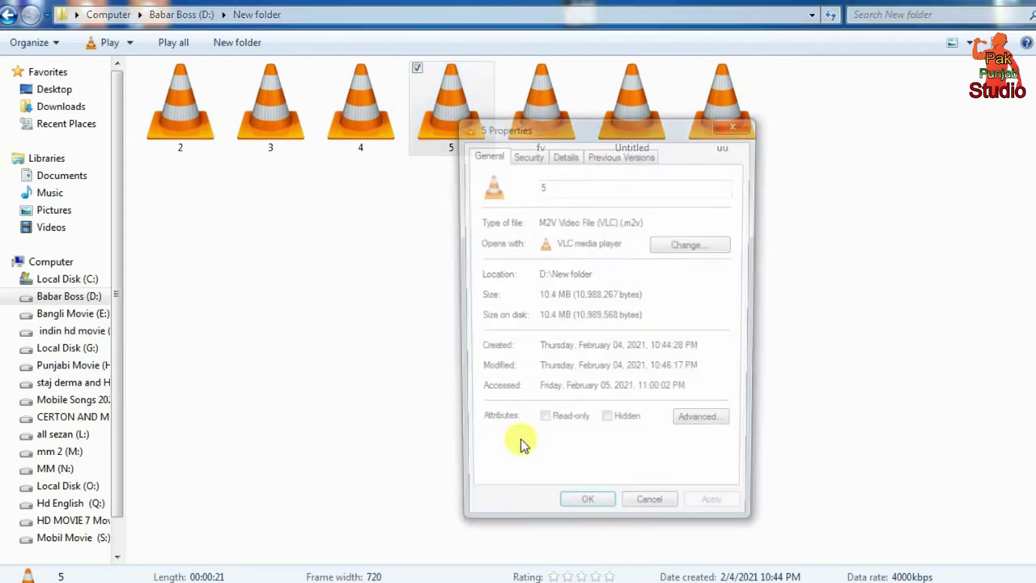
click(651, 516)
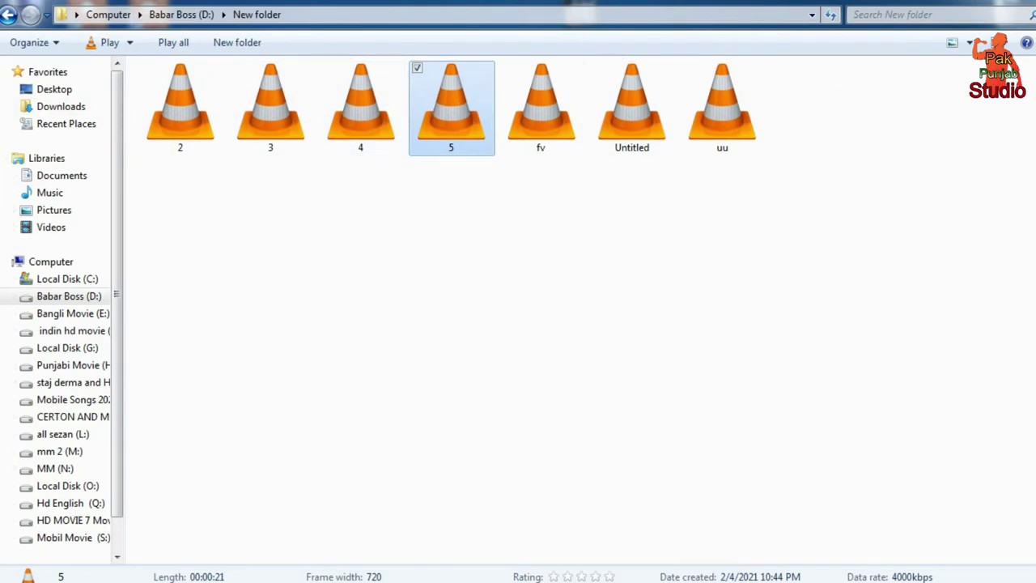
click(979, 2)
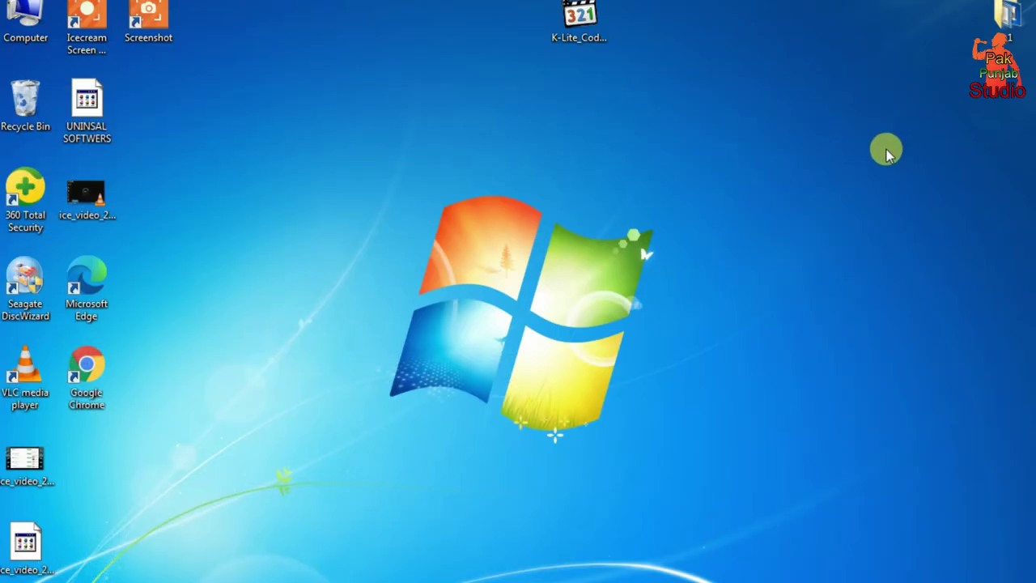
- Move the K-Lite Codec Pack 1060 Mega installer to an open area of the desktop and run it
drag(574, 23, 389, 218)
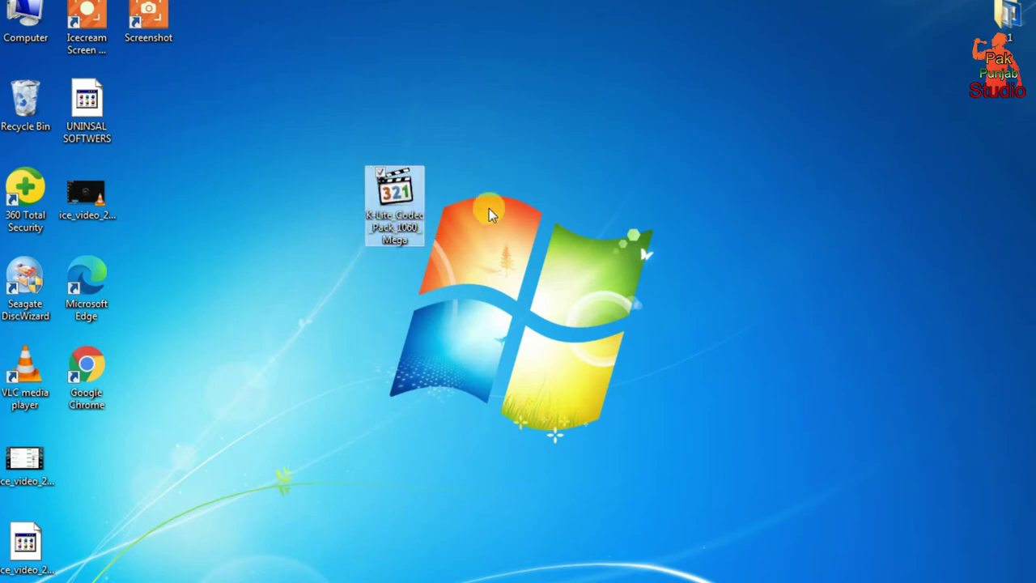
double_click(392, 194)
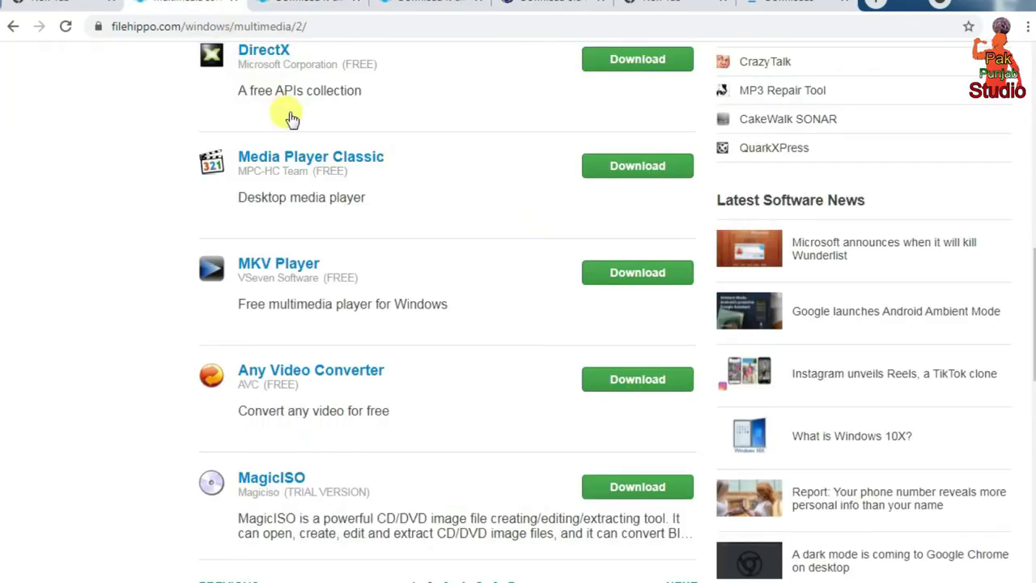
- Switch to the FileHippo site in Chrome, return to its home page and look over the categories and software search
scroll(289, 116, up, 5)
scroll(291, 119, up, 4)
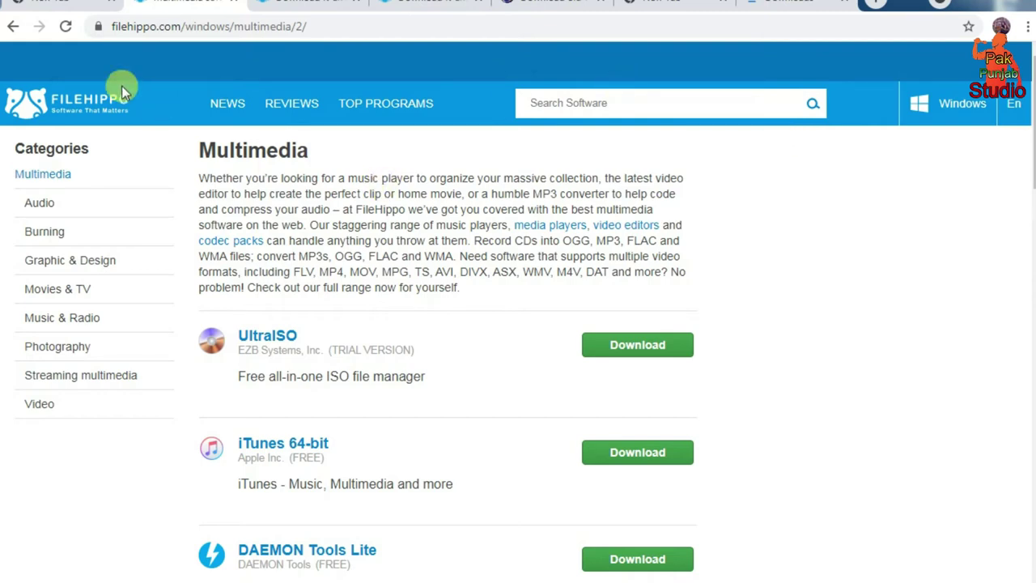
click(65, 101)
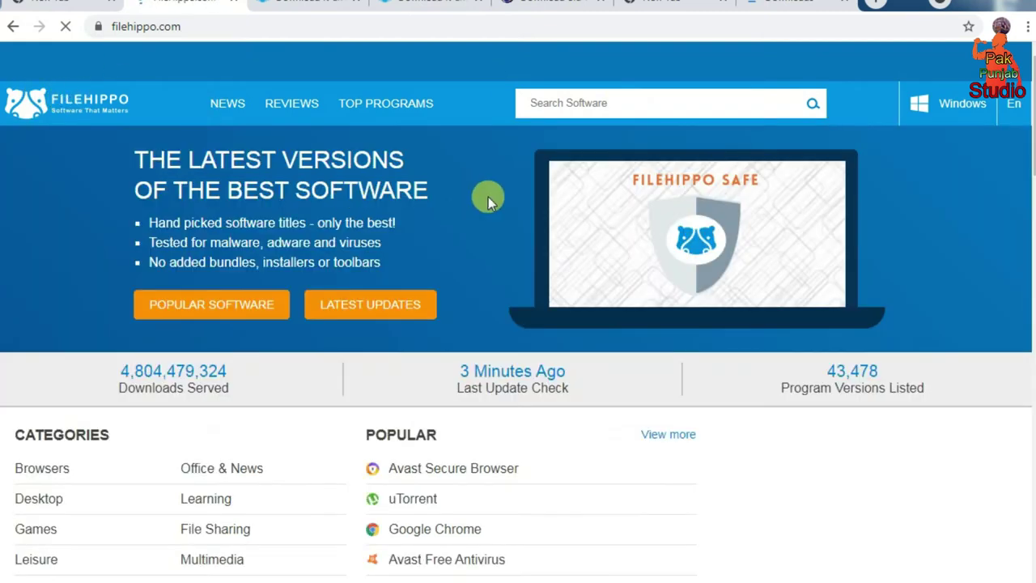
scroll(455, 240, down, 2)
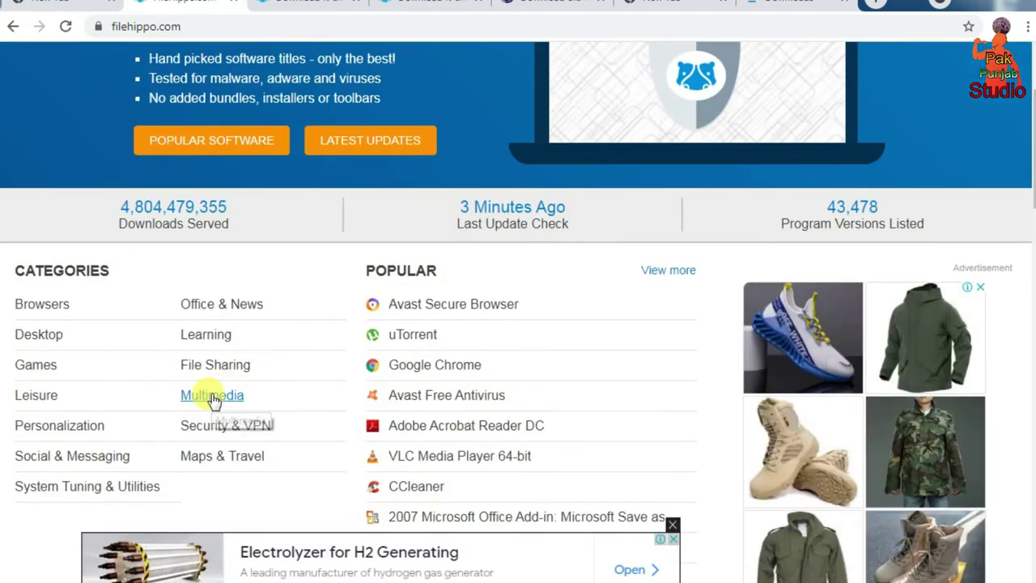
scroll(439, 153, up, 2)
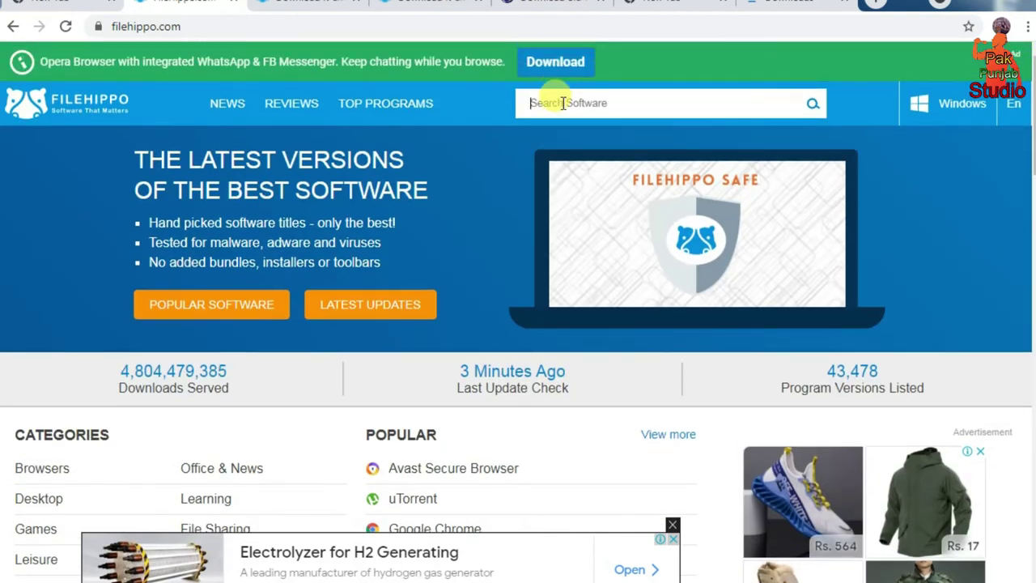
scroll(539, 278, down, 3)
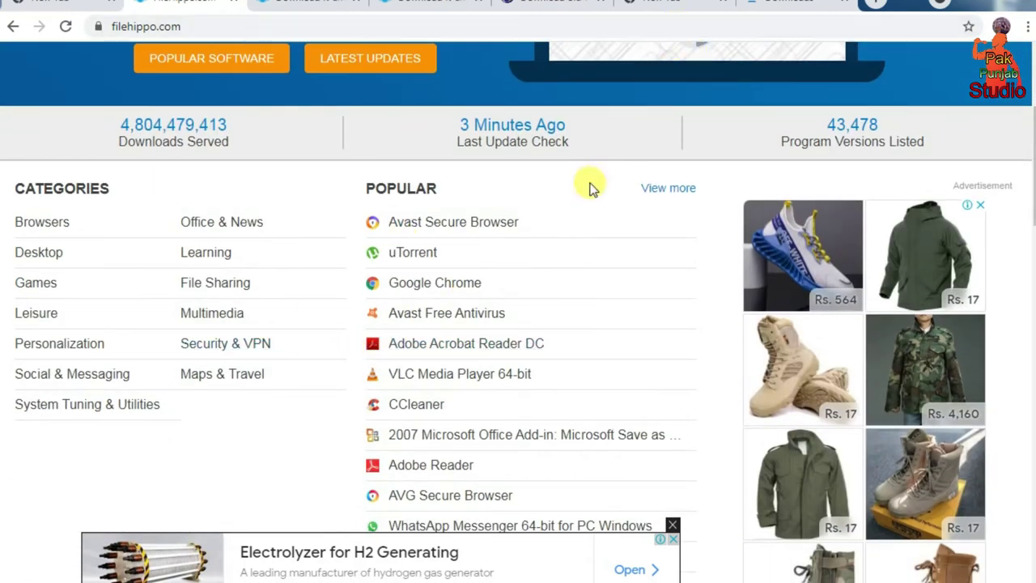
- Open FileHippo's Multimedia category, go to page 2 and find the K-Lite Codec Pack entry
click(200, 315)
scroll(508, 340, down, 5)
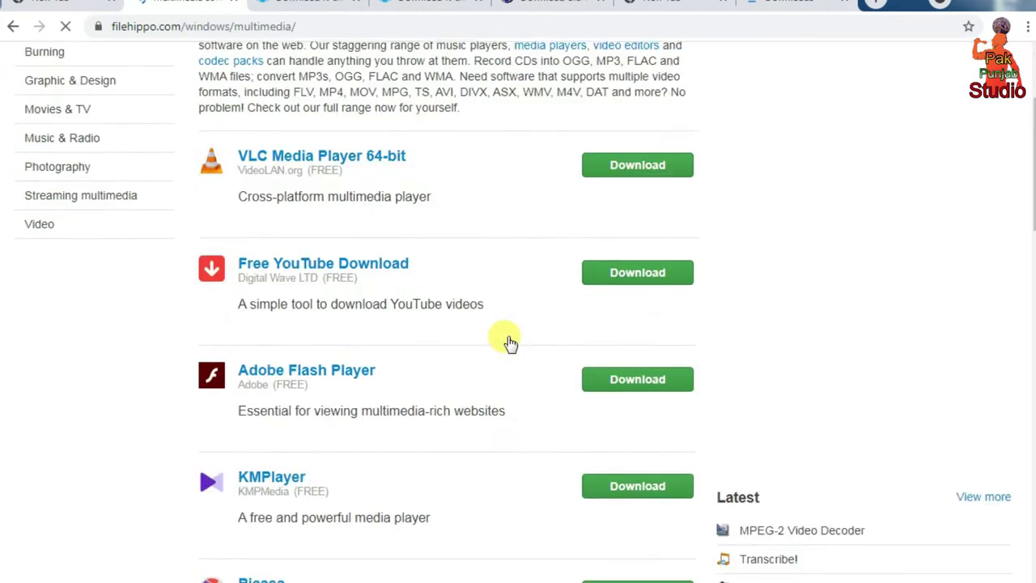
scroll(509, 340, down, 7)
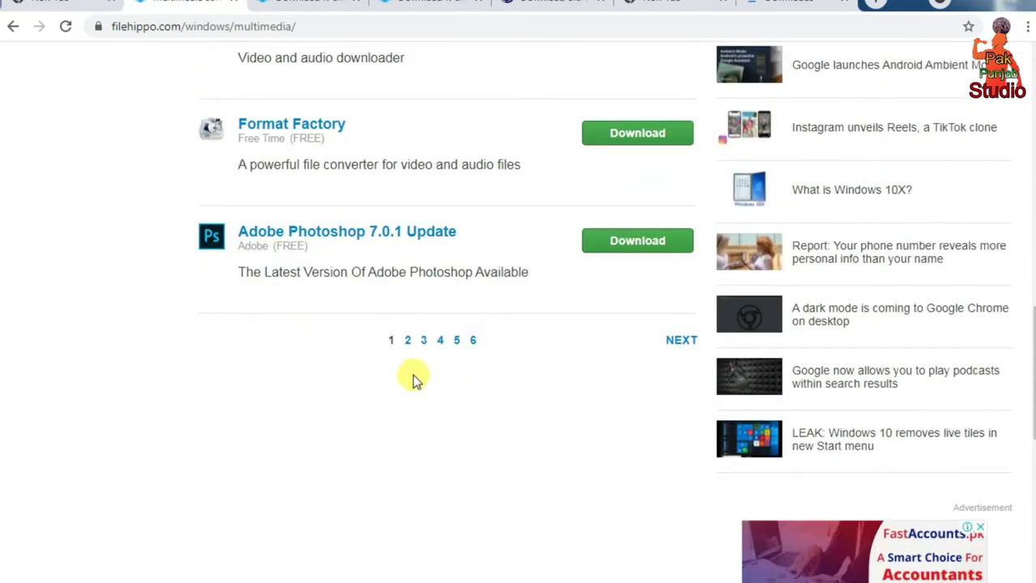
click(408, 341)
scroll(404, 348, down, 5)
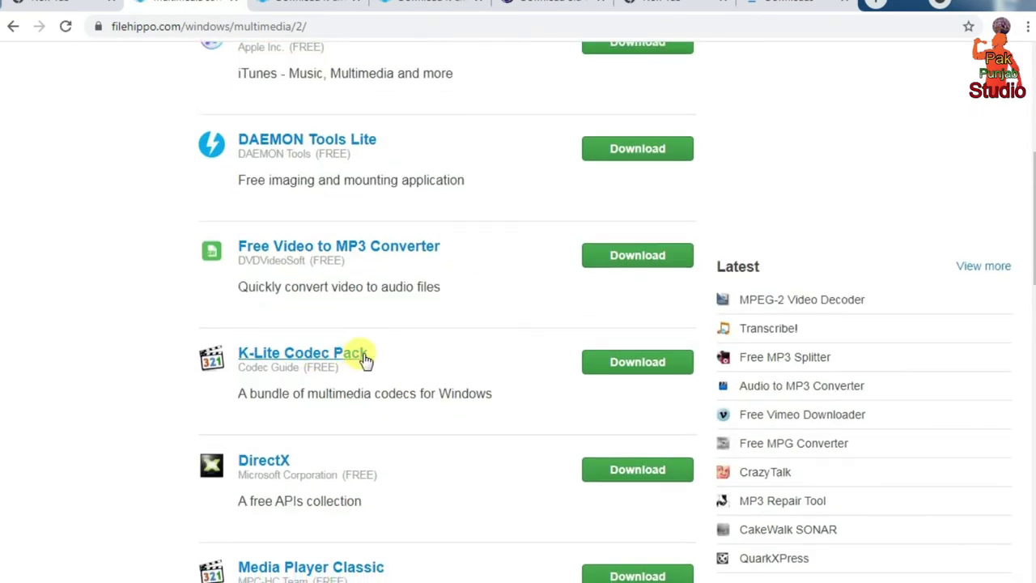
scroll(361, 360, down, 3)
scroll(332, 322, down, 5)
scroll(330, 365, up, 10)
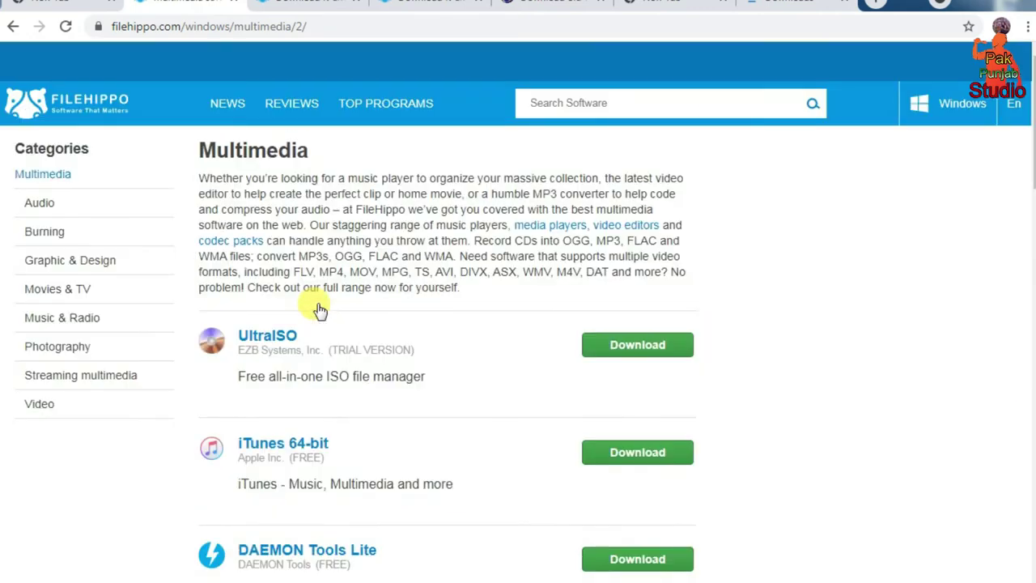
- Go back to the FileHippo home page and review its category and popular software lists
click(49, 112)
scroll(356, 371, down, 1)
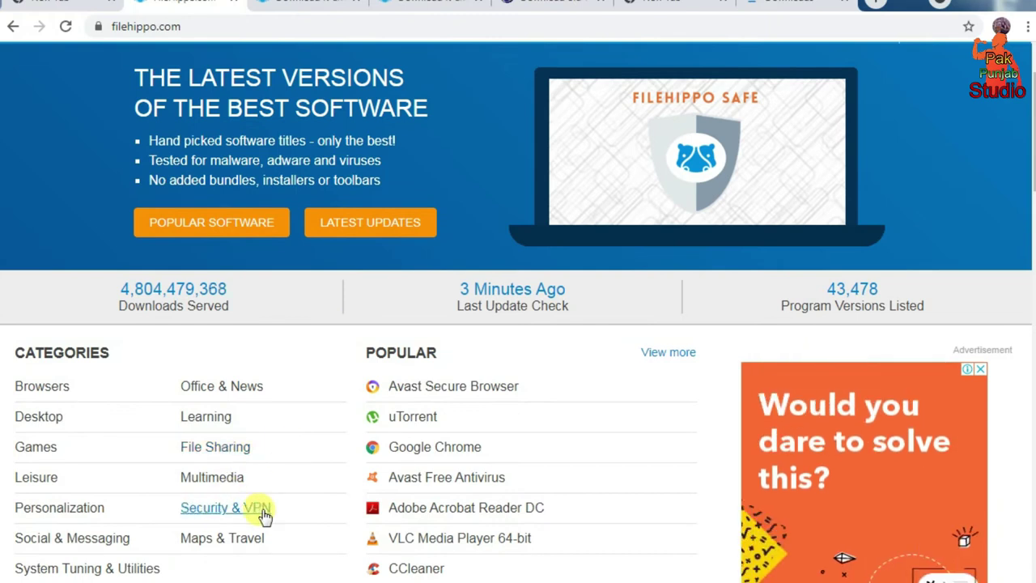
scroll(289, 510, down, 2)
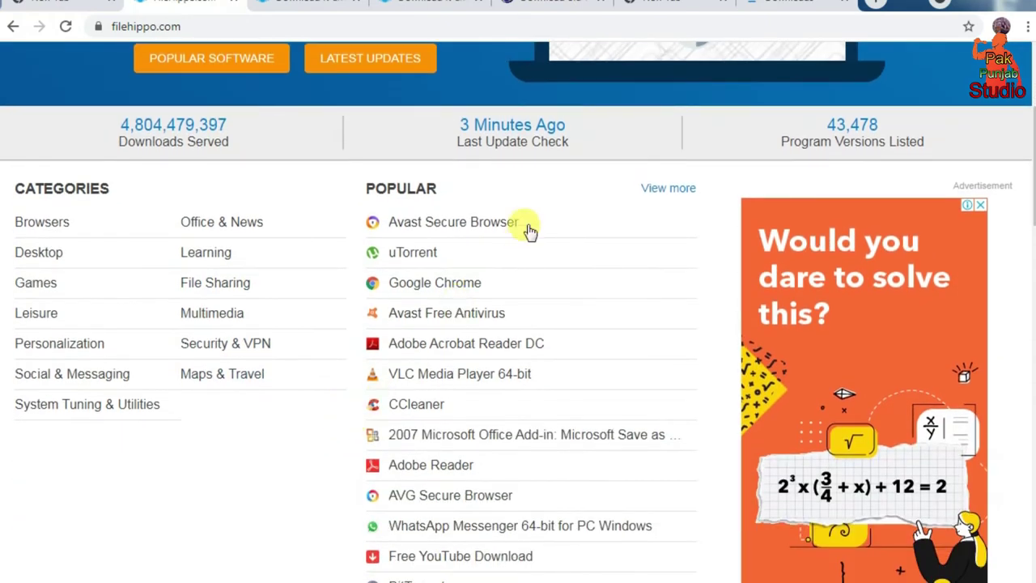
scroll(453, 204, down, 1)
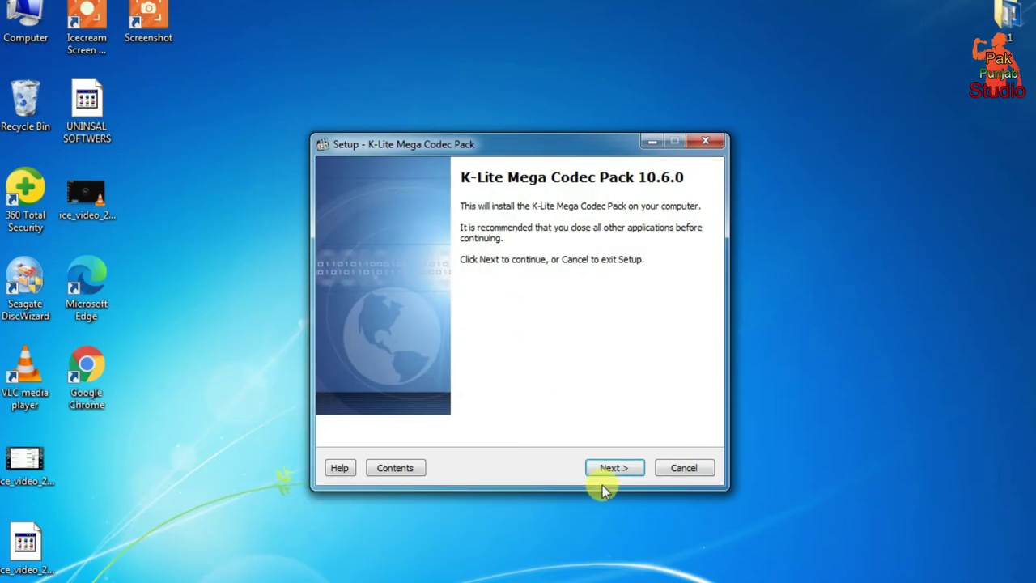
- Continue the K-Lite Mega Codec Pack setup in Normal mode and choose the component profile Profile 3: Advanced playback
click(613, 469)
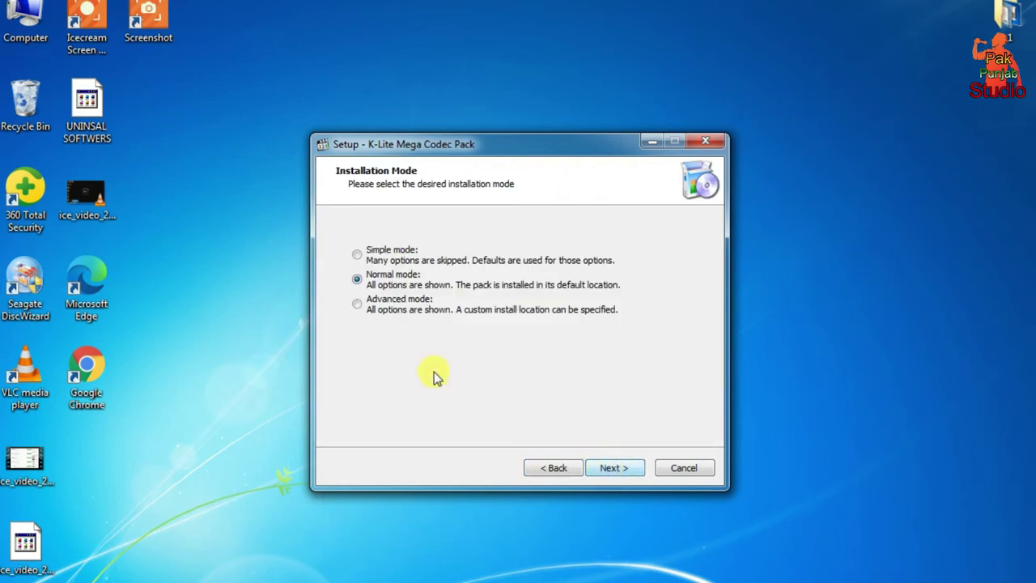
click(611, 474)
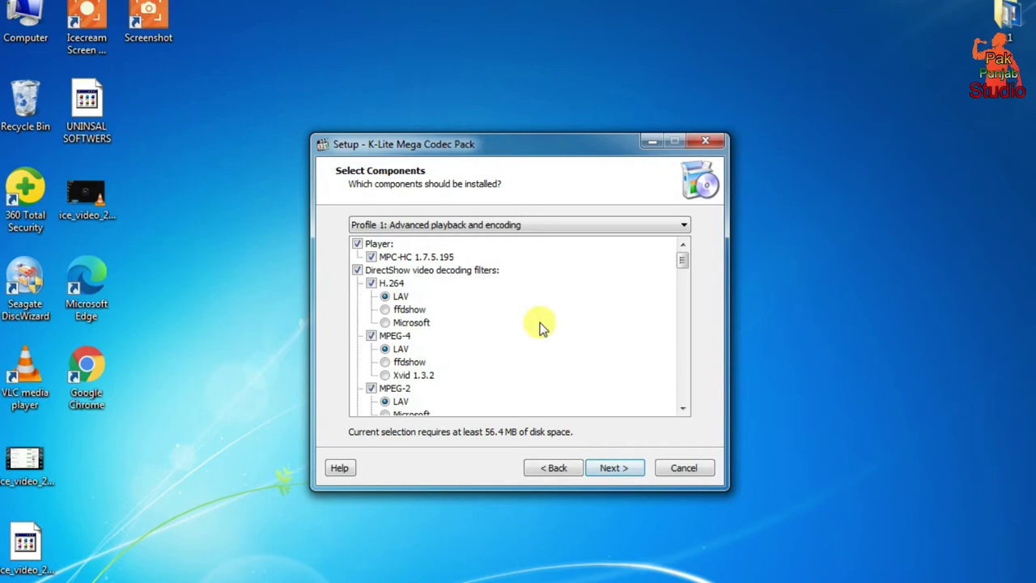
key(Down)
key(Down)
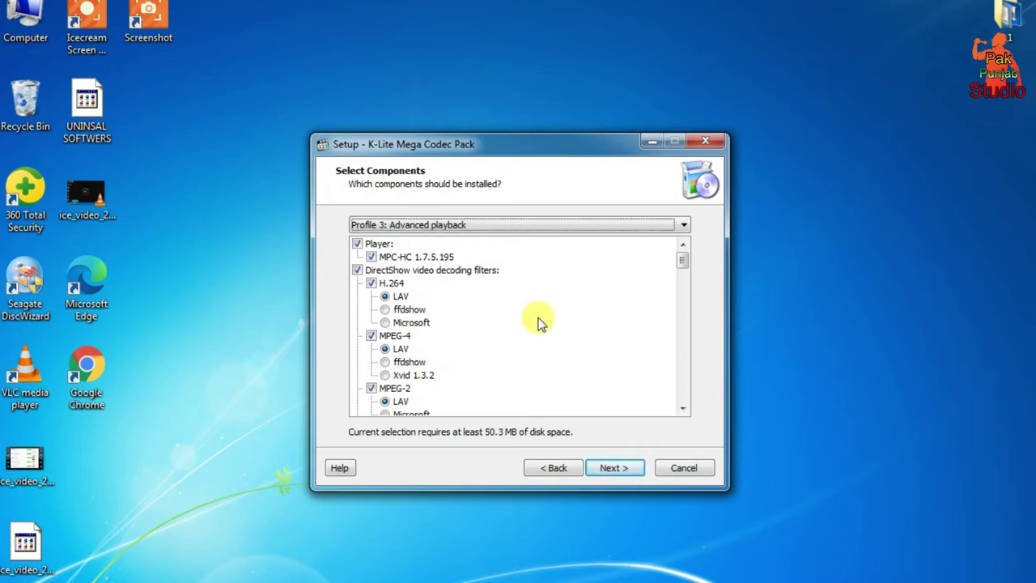
scroll(536, 314, up, 1)
scroll(534, 315, down, 1)
drag(683, 261, 681, 394)
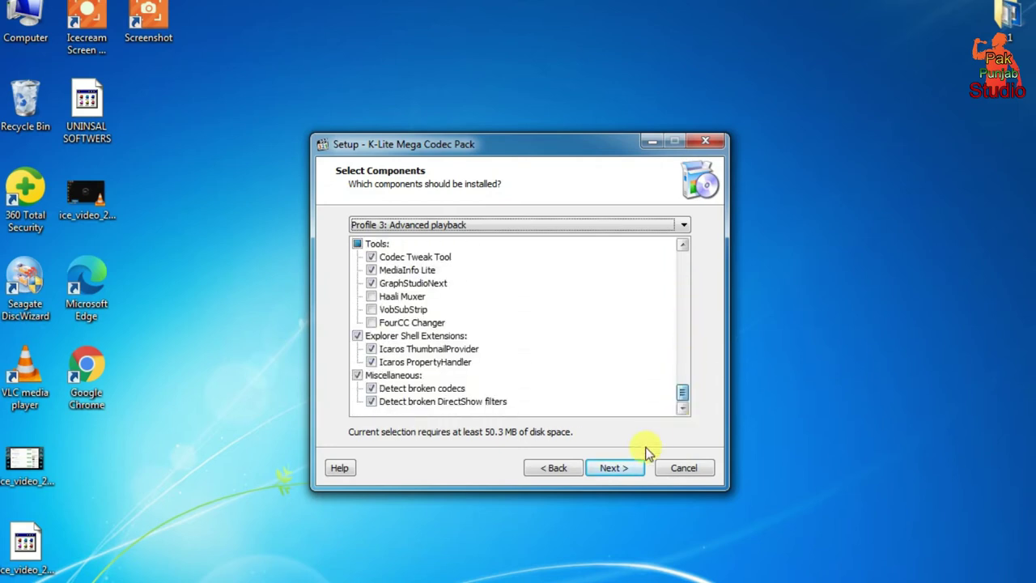
click(622, 467)
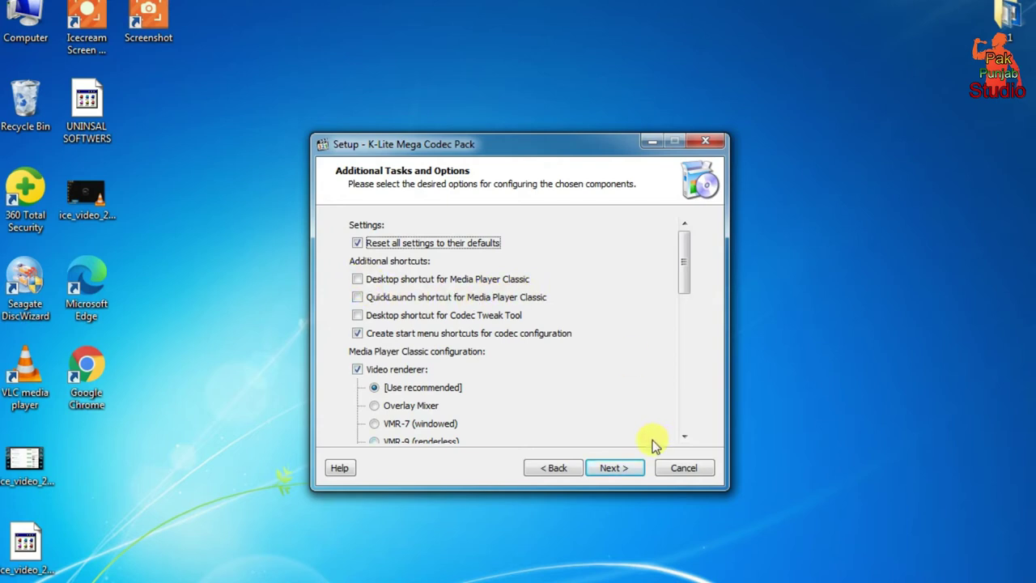
- Accept the default additional tasks and keep Use software decoding as the decoding method
click(615, 468)
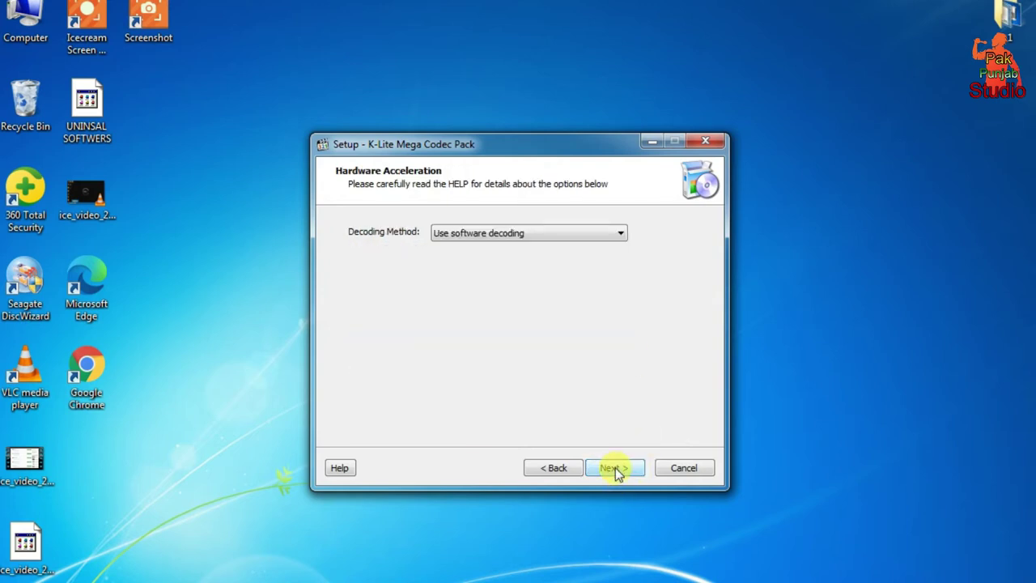
click(578, 233)
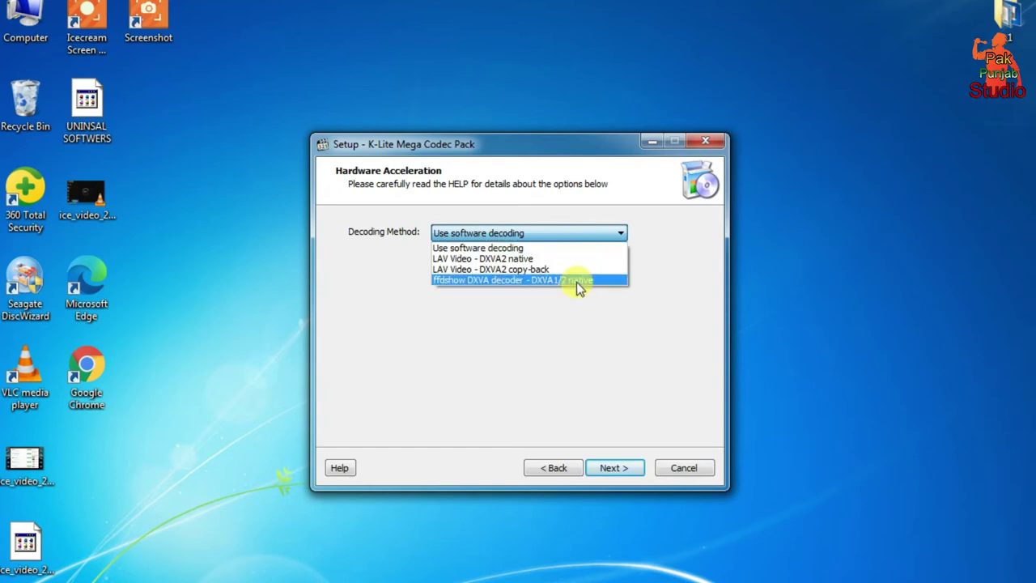
click(637, 340)
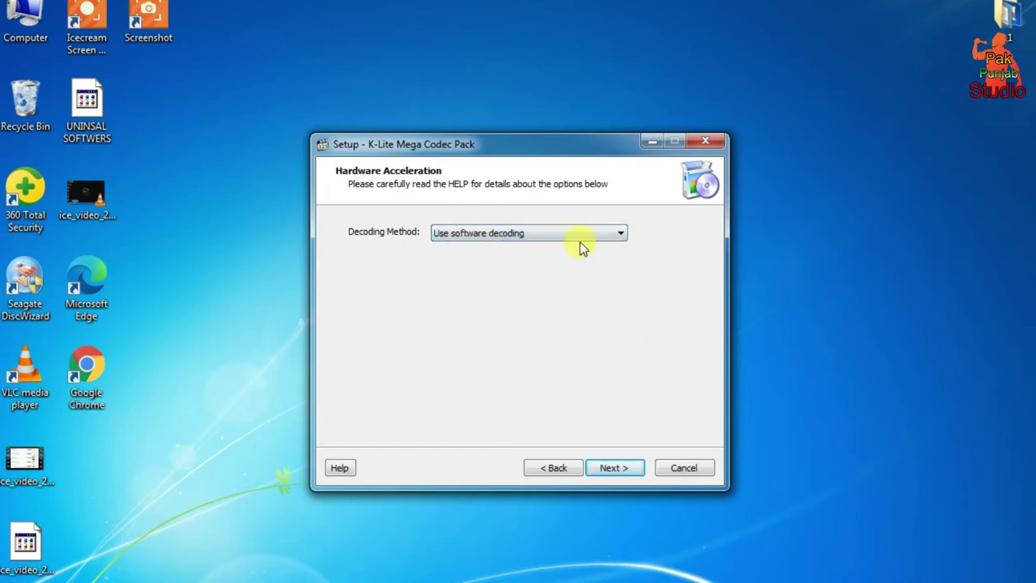
click(615, 469)
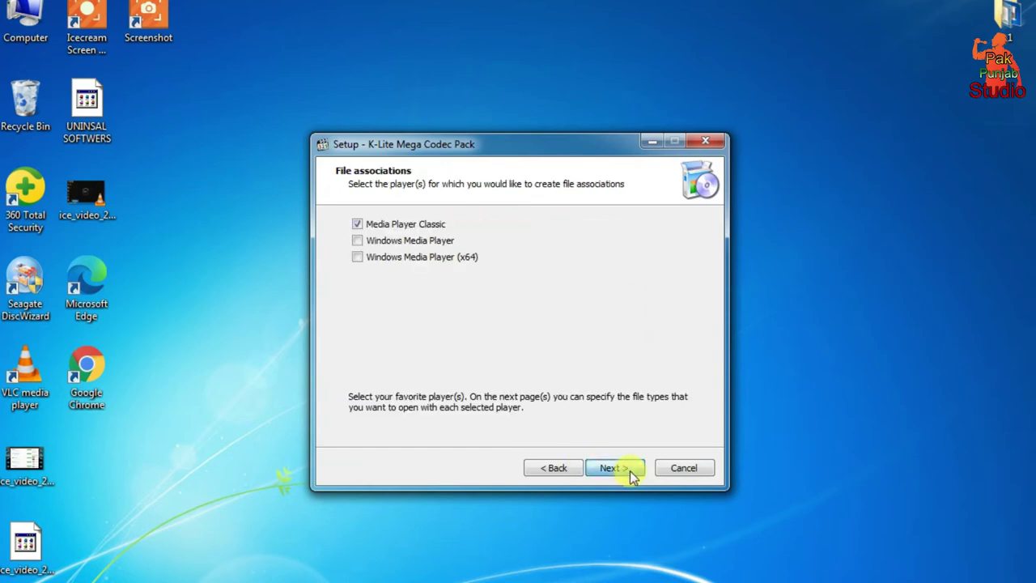
- Add Windows Media Player and Windows Media Player (x64) to the players that get file associations, and continue
click(378, 243)
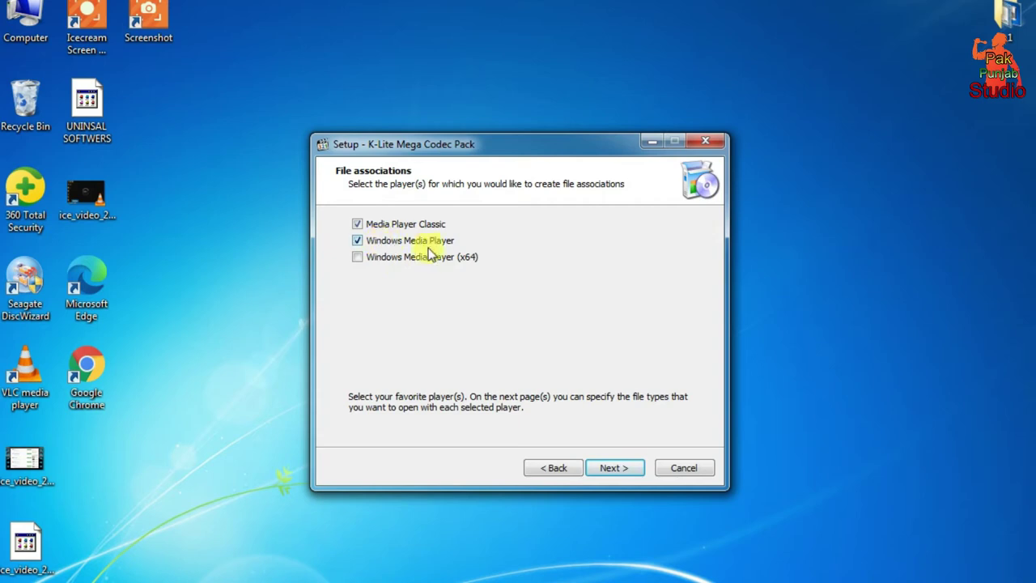
click(359, 257)
click(615, 468)
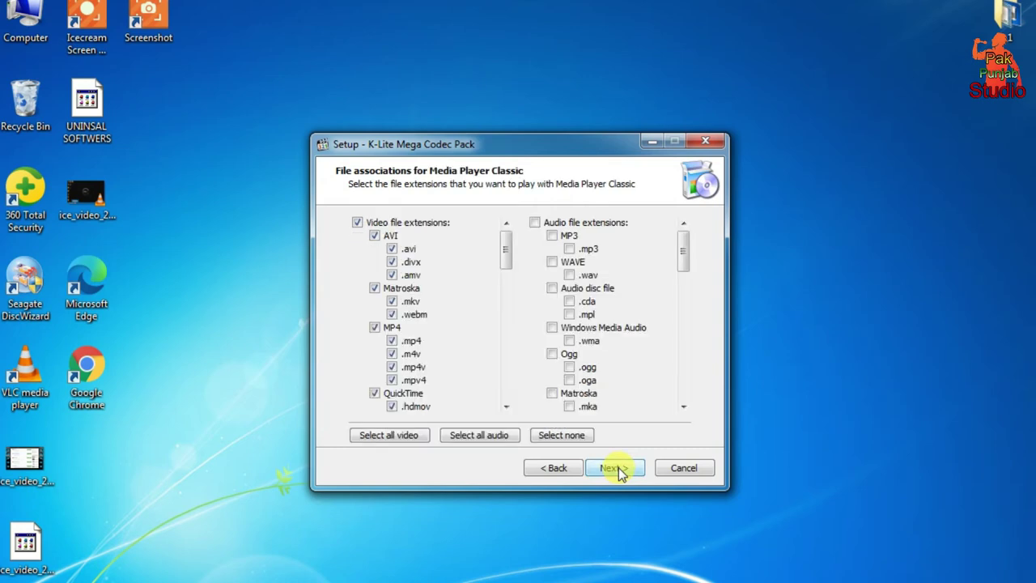
- Associate all audio and all video file extensions with Media Player Classic
click(493, 435)
click(403, 435)
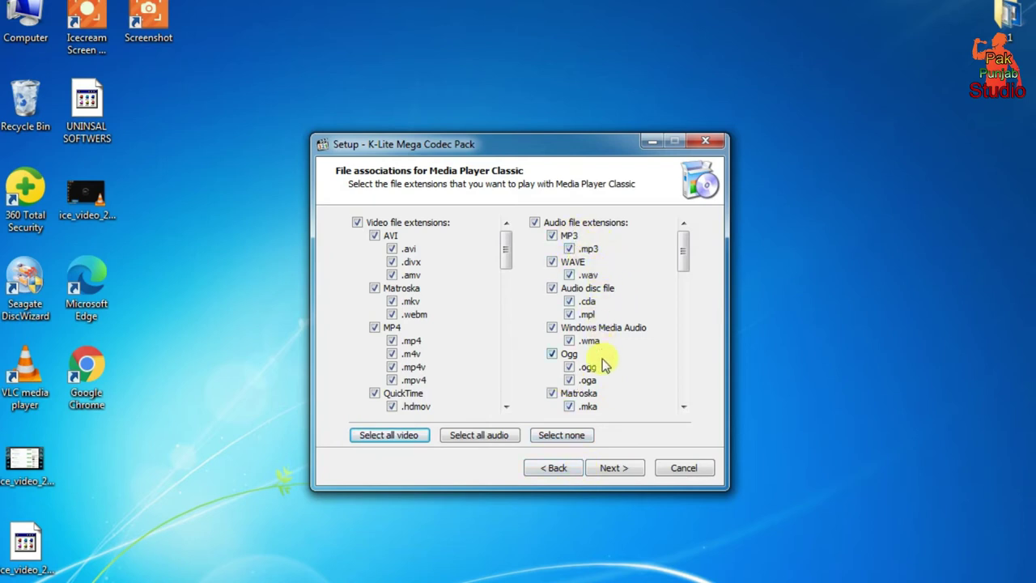
- Review the video and audio extensions selected for Media Player Classic, and continue to the Windows Media Player associations
drag(681, 253, 681, 414)
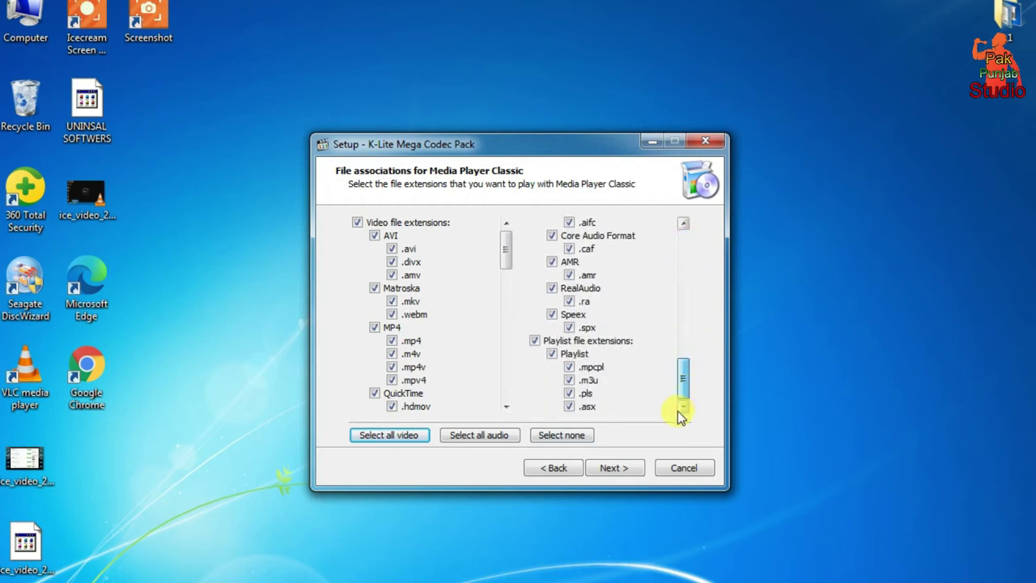
drag(506, 254, 504, 396)
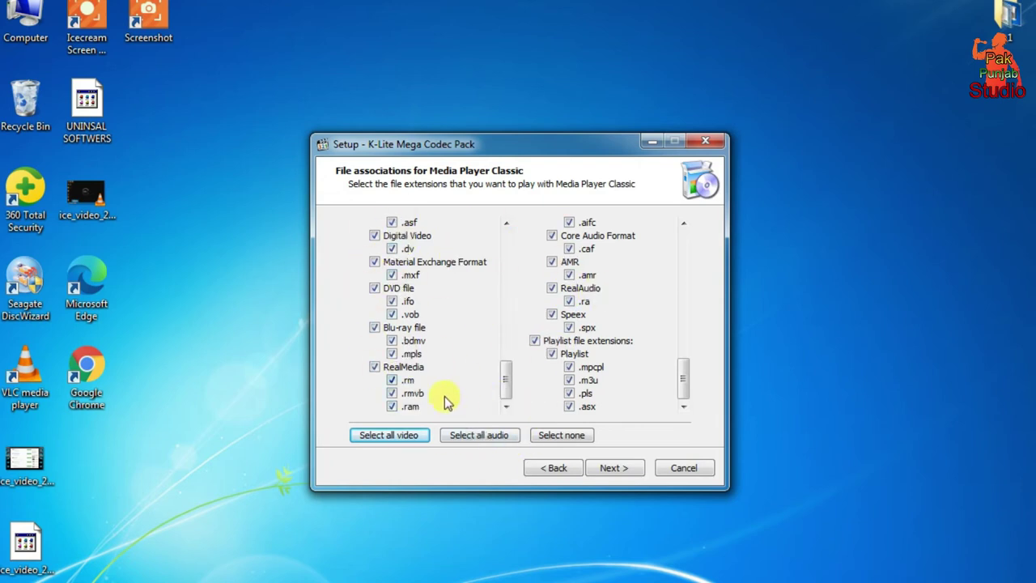
click(615, 468)
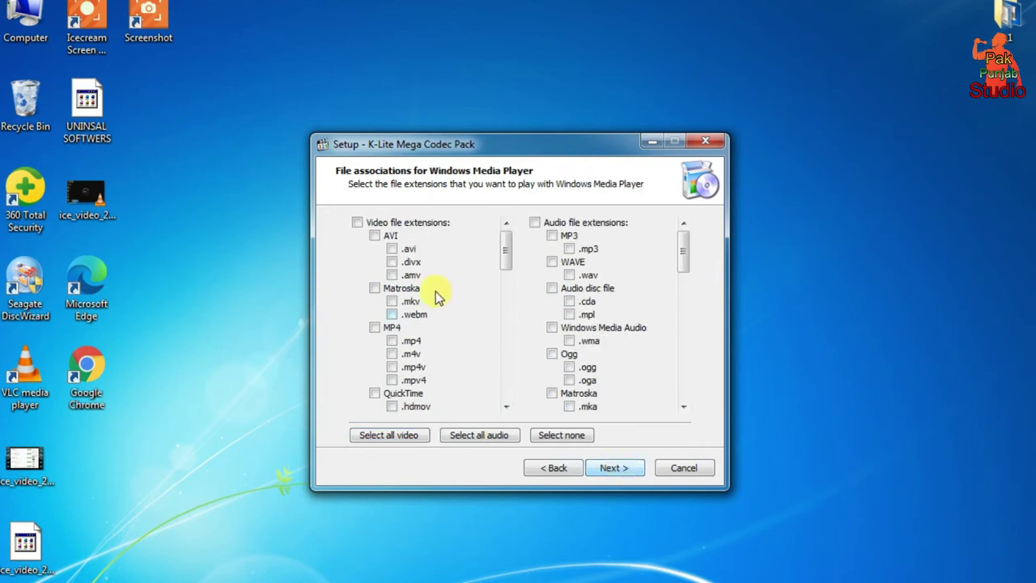
- Associate all video and audio extensions with Windows Media Player, and all video extensions with Windows Media Player (x64)
click(393, 434)
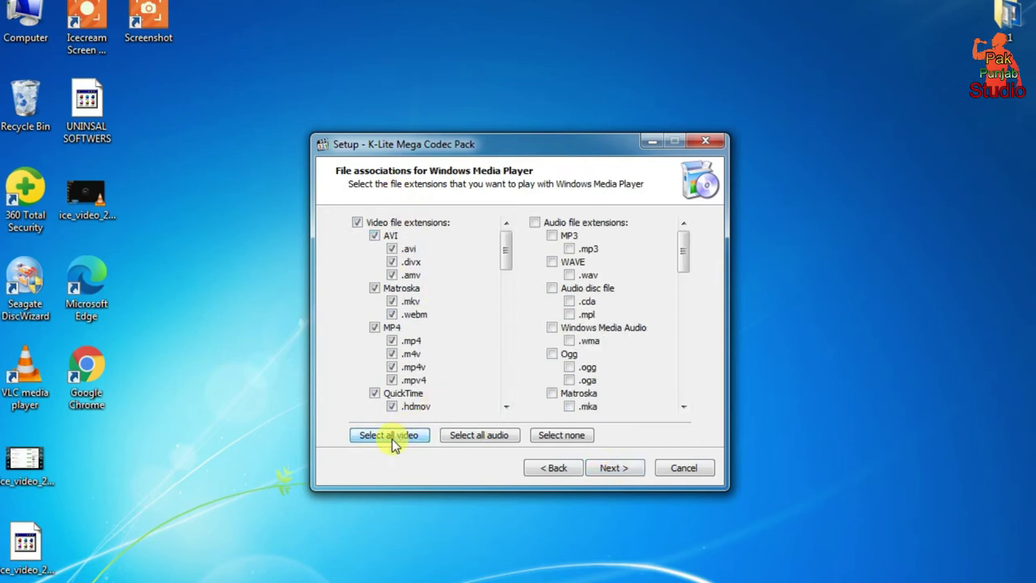
drag(504, 246, 505, 339)
click(472, 442)
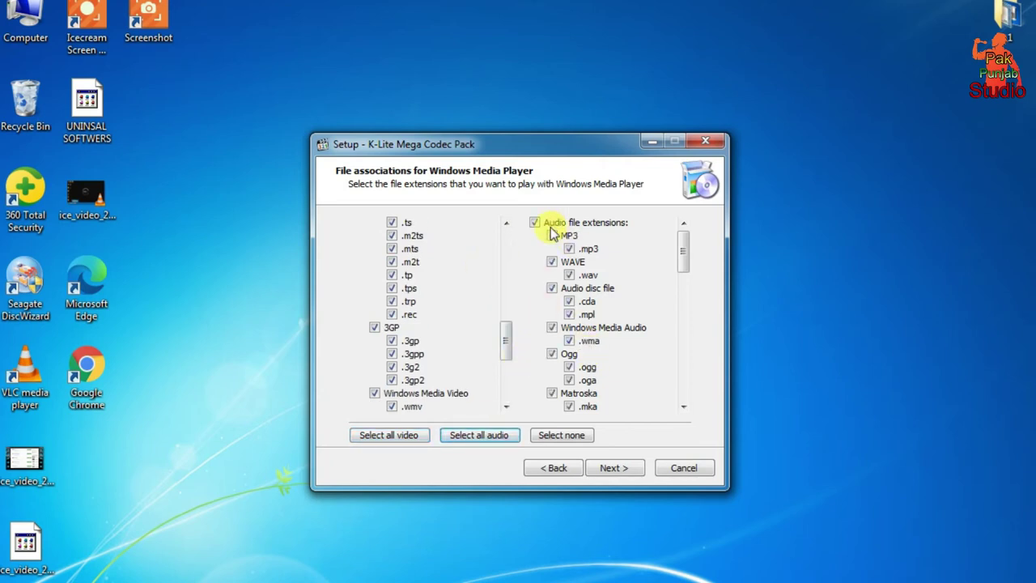
click(613, 470)
click(398, 434)
click(626, 468)
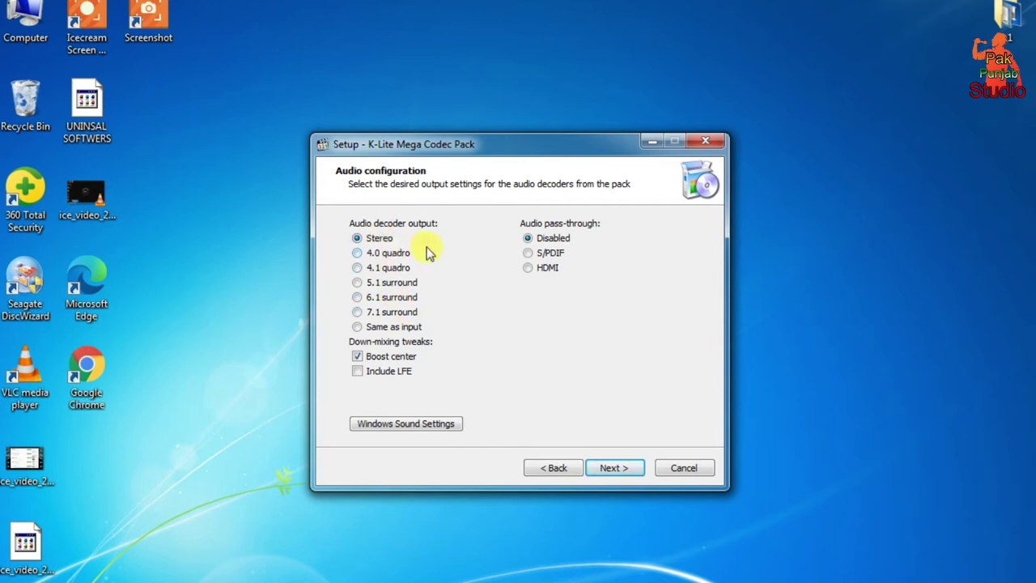
- Keep Stereo decoder output with pass-through Disabled, install the codec pack, and finish setup without running Codec Tweak Tool
click(622, 469)
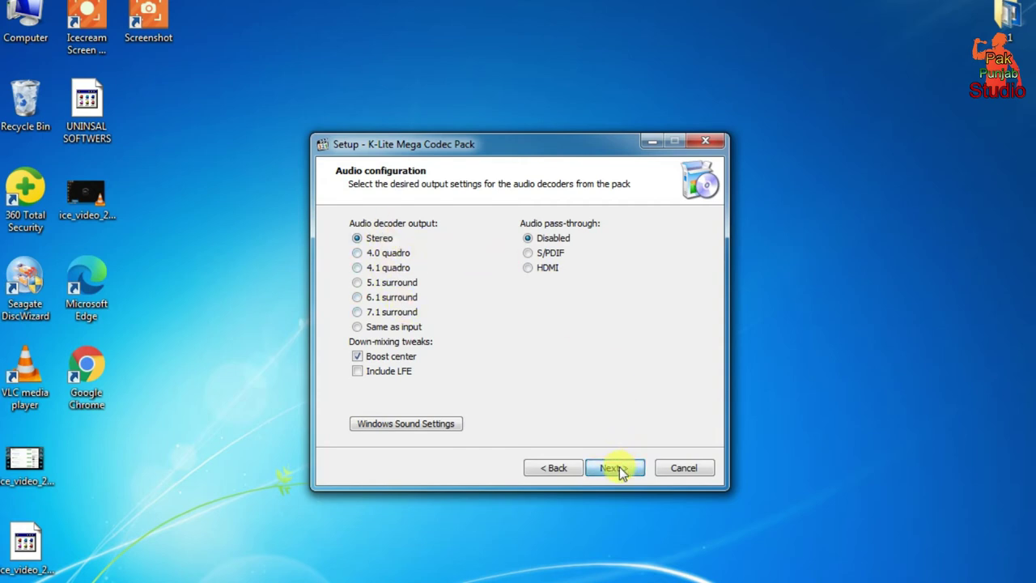
click(615, 468)
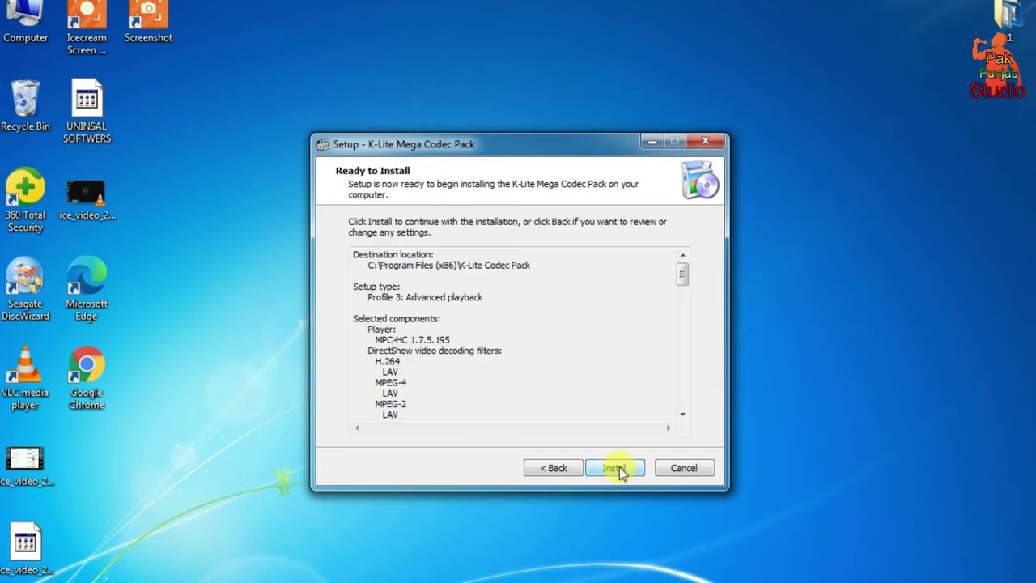
click(616, 469)
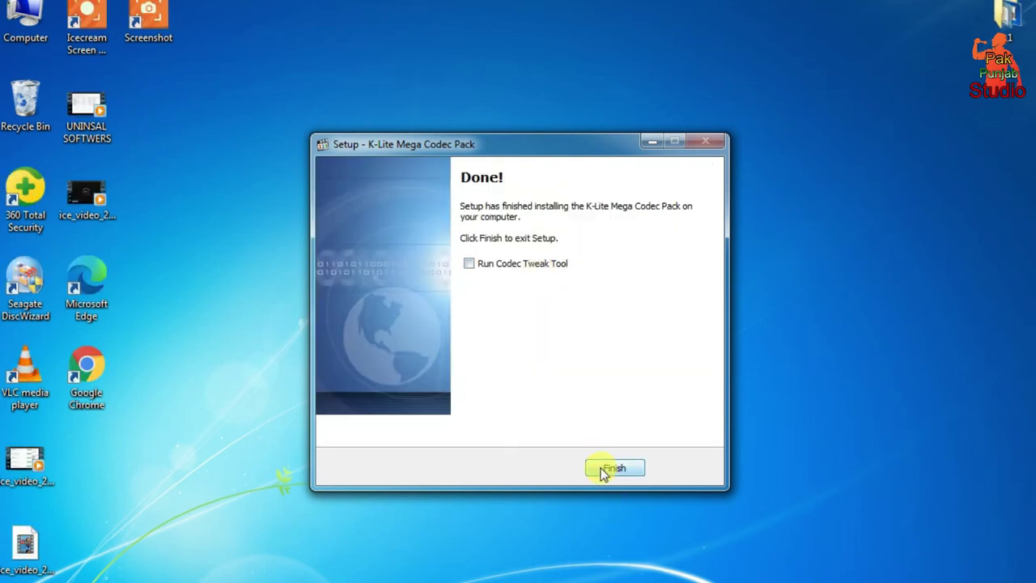
click(608, 468)
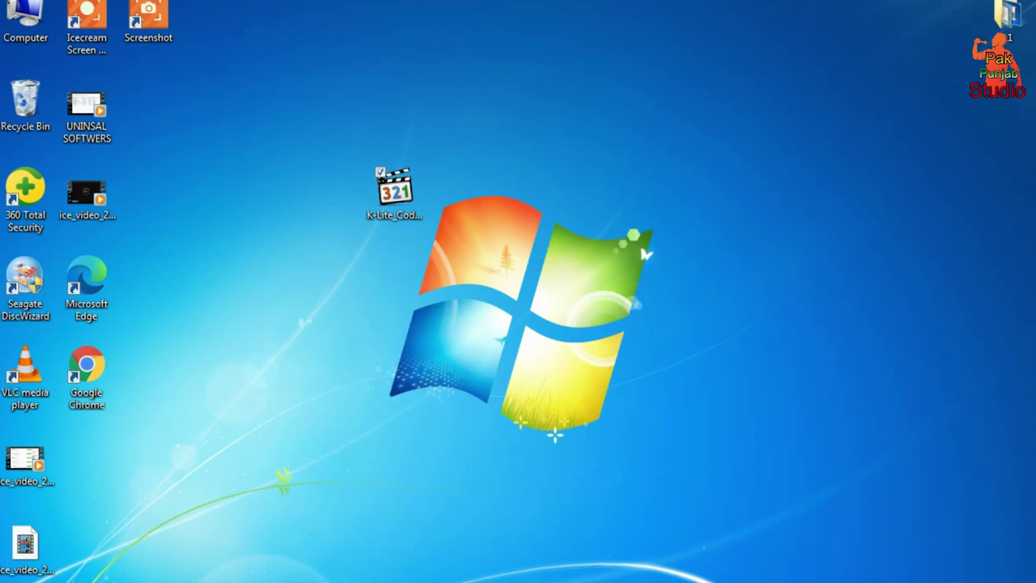
- View the video files in New folder on drive D, and return to the desktop
mouse_move(81, 570)
click(458, 558)
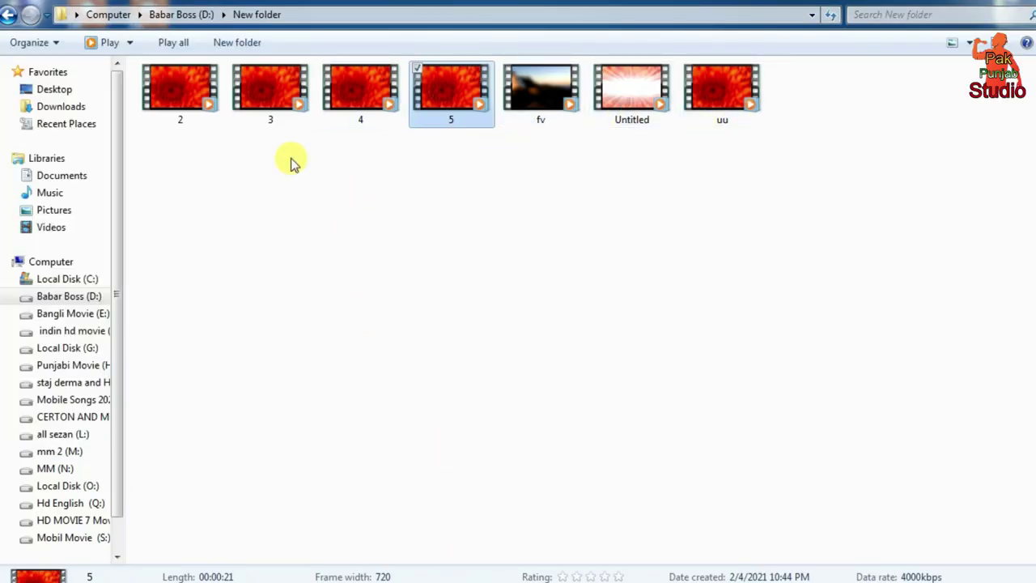
click(556, 301)
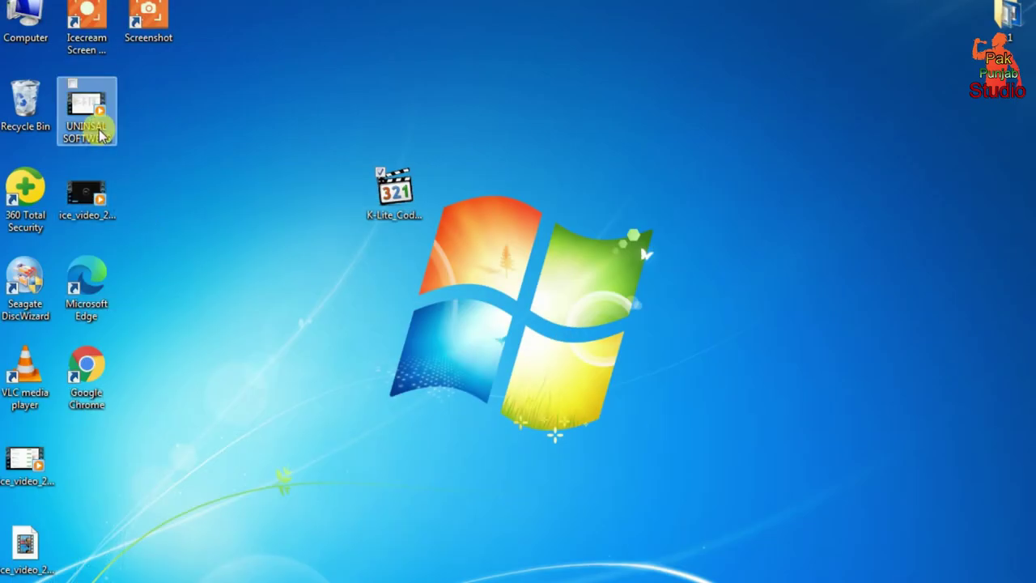
- Try to play the UNINSAL SOFTWERS video from the desktop, and dismiss the Windows Media Player welcome window
click(93, 121)
double_click(394, 194)
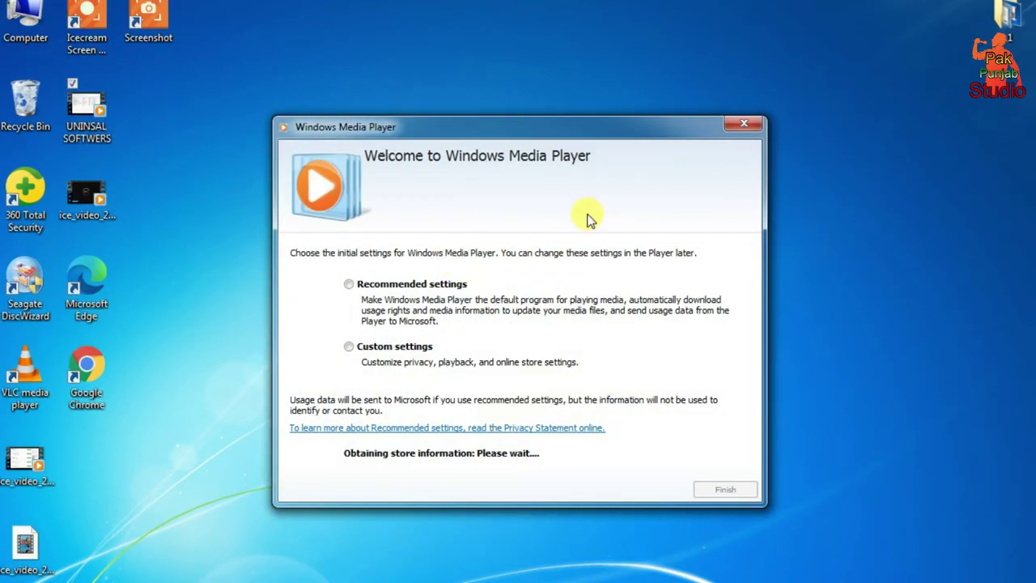
click(744, 123)
- Check which programs are offered for opening the UNINSAL SOFTWERS video and inspect its file properties
right_click(65, 113)
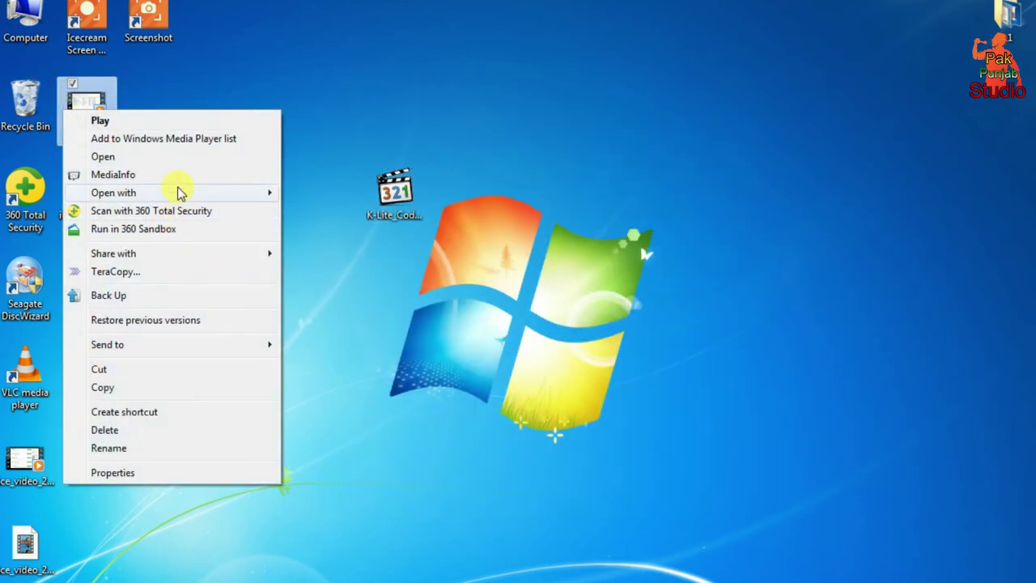
mouse_move(208, 196)
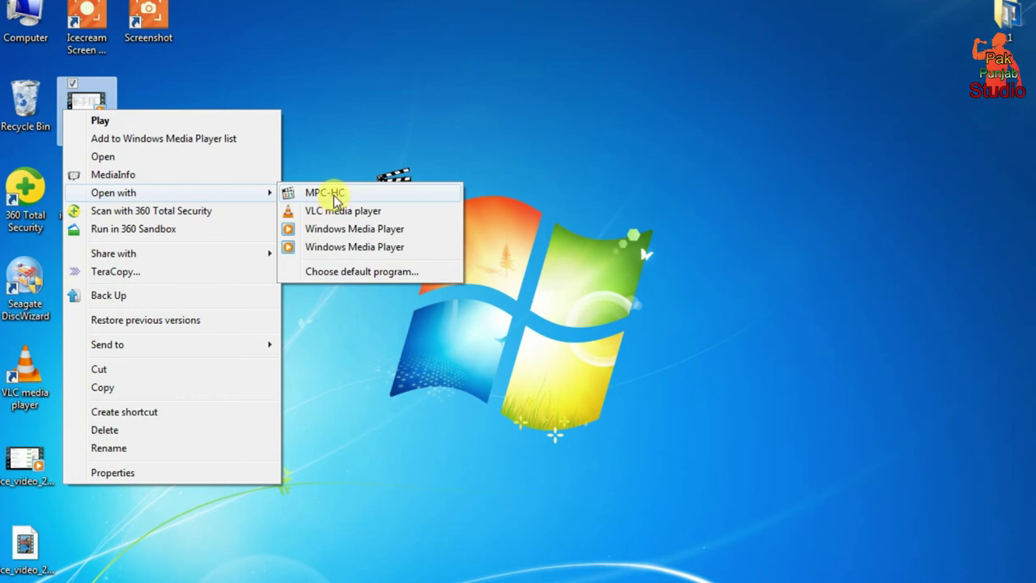
click(91, 97)
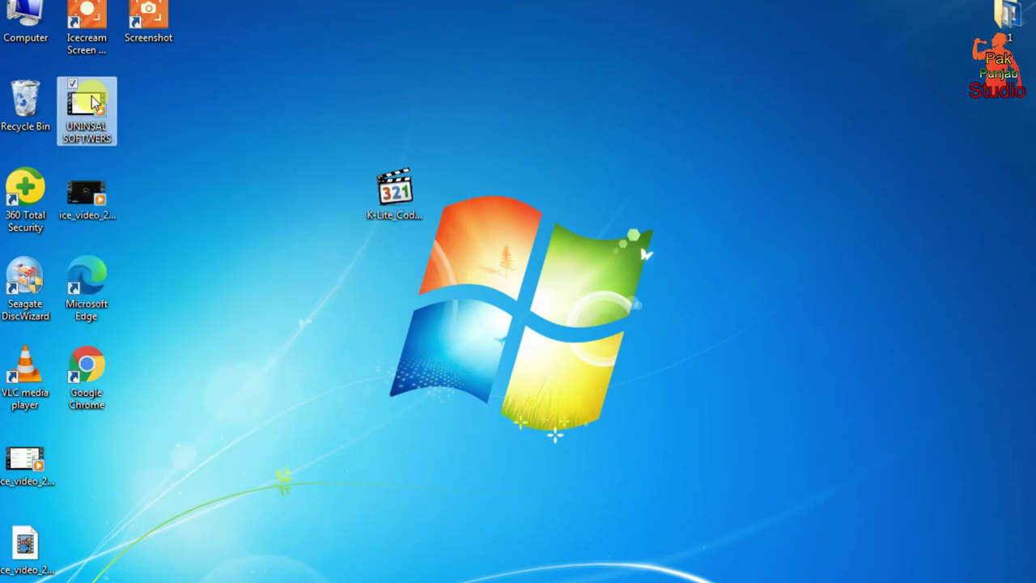
right_click(90, 96)
click(166, 462)
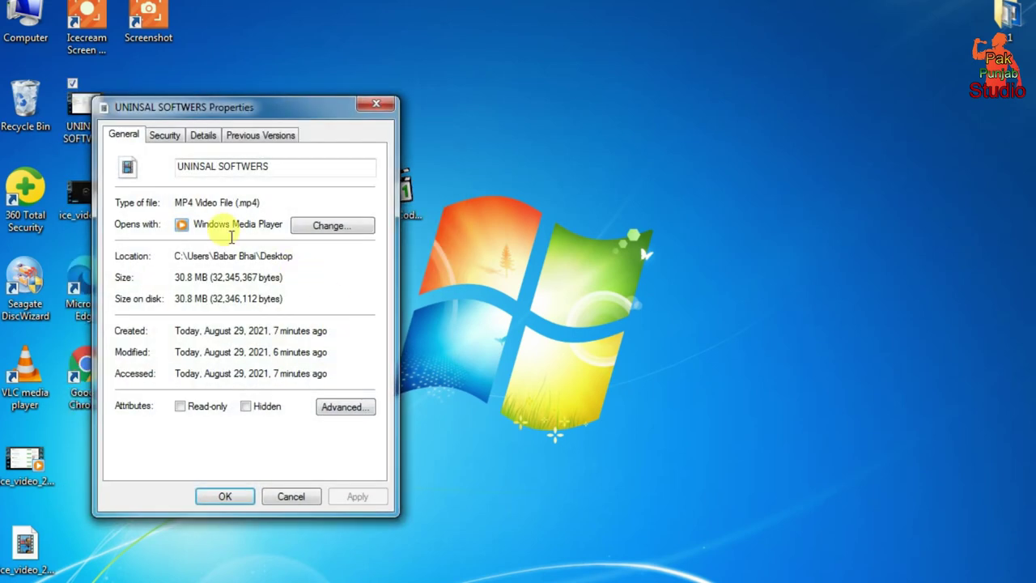
click(379, 105)
- Set VLC media player as the default program for UNINSAL SOFTWERS.mp4, and close the player that opens
right_click(85, 107)
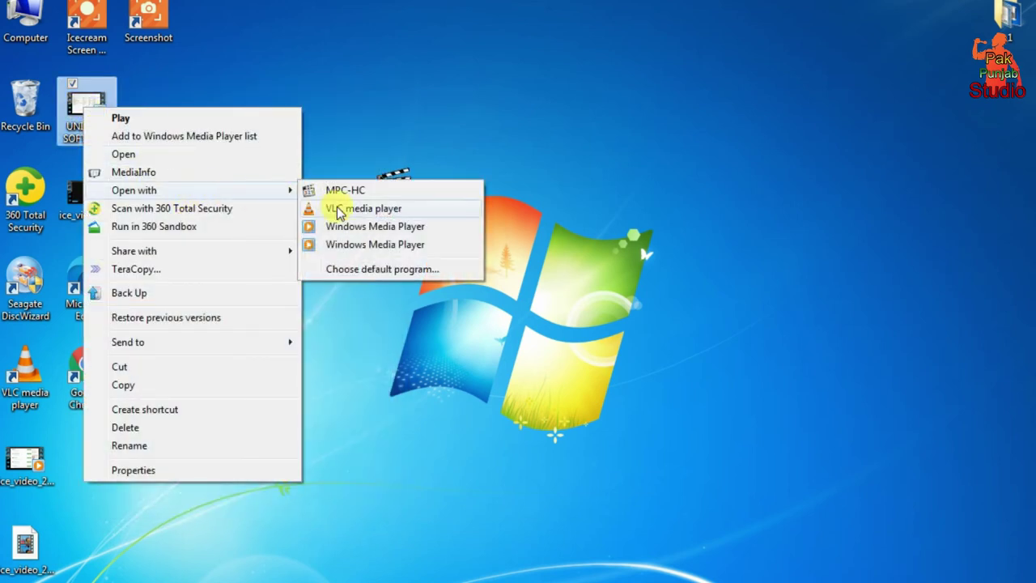
click(343, 273)
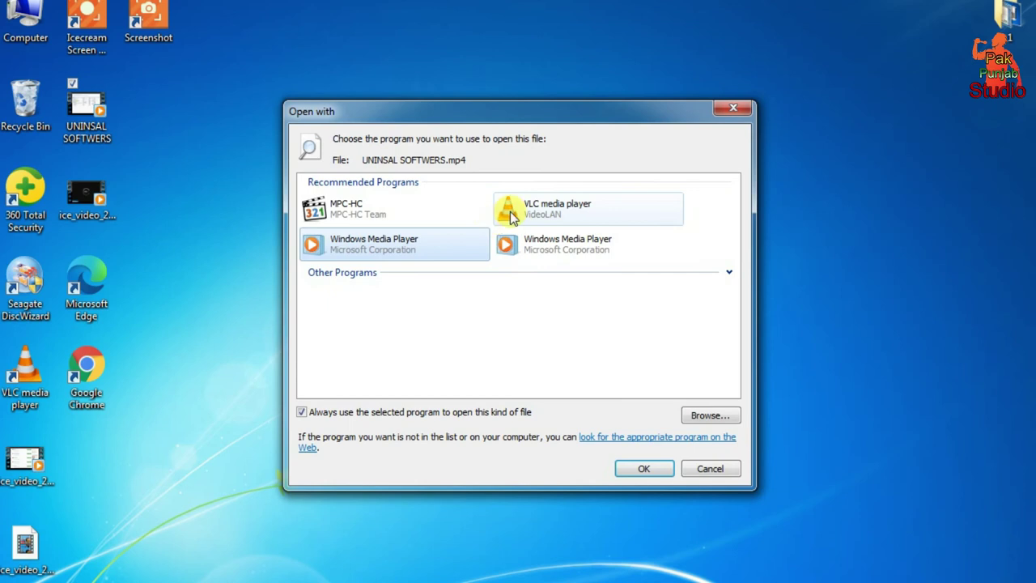
click(547, 215)
click(643, 469)
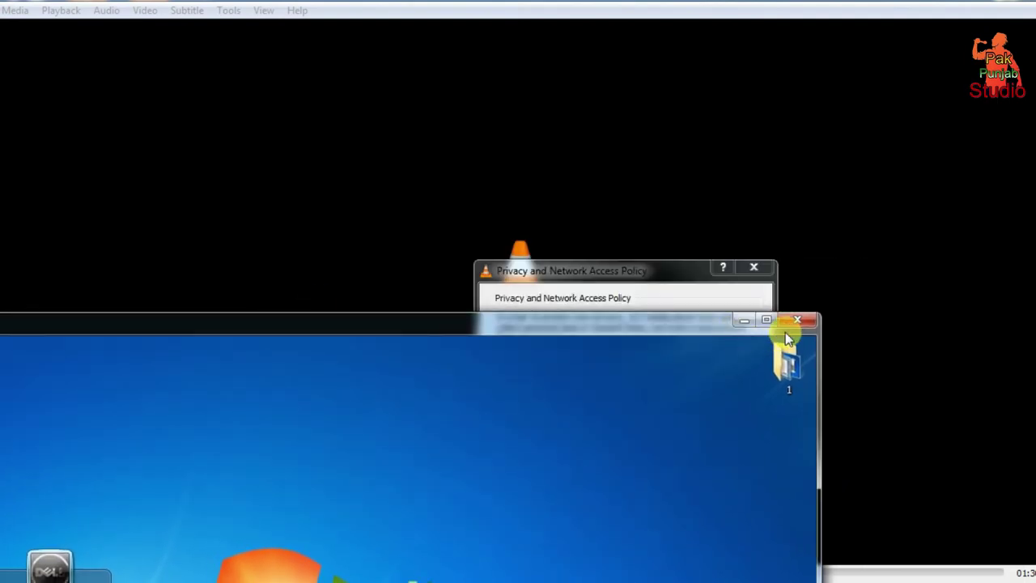
click(752, 268)
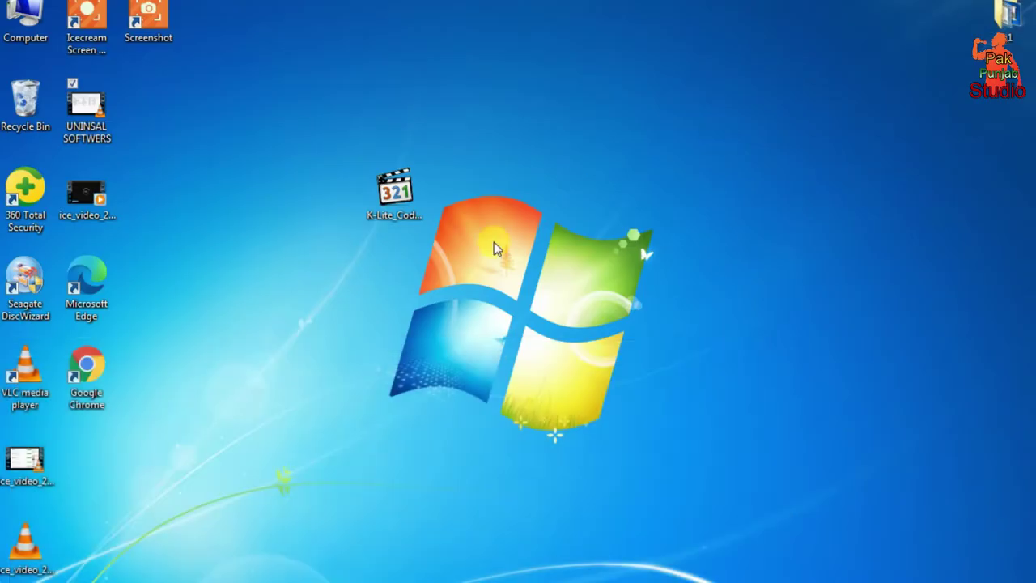
- Set MPC-HC as the program always used to open MP4 files through the UNINSAL SOFTWERS video, and play it
right_click(89, 95)
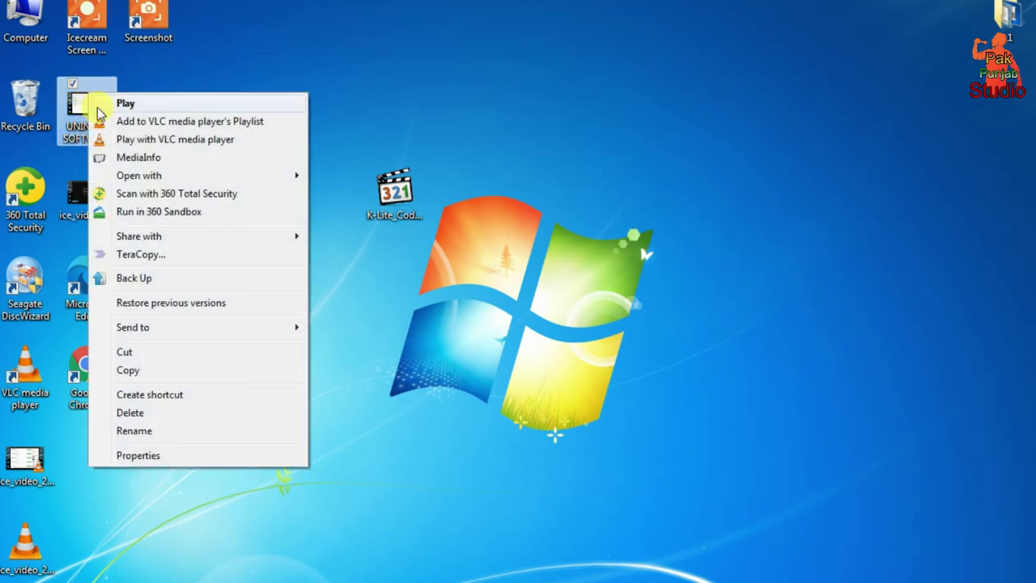
mouse_move(180, 179)
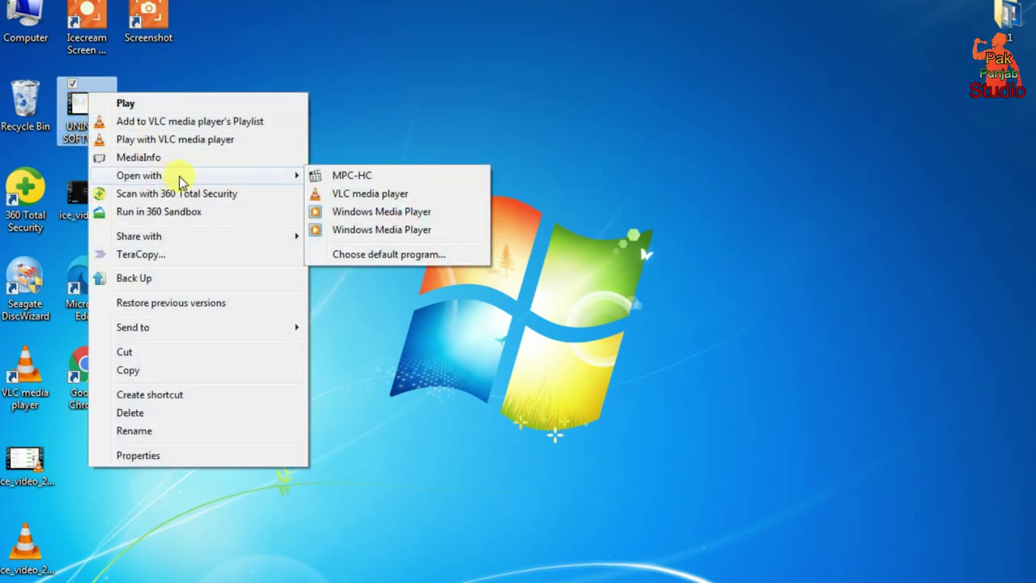
click(375, 253)
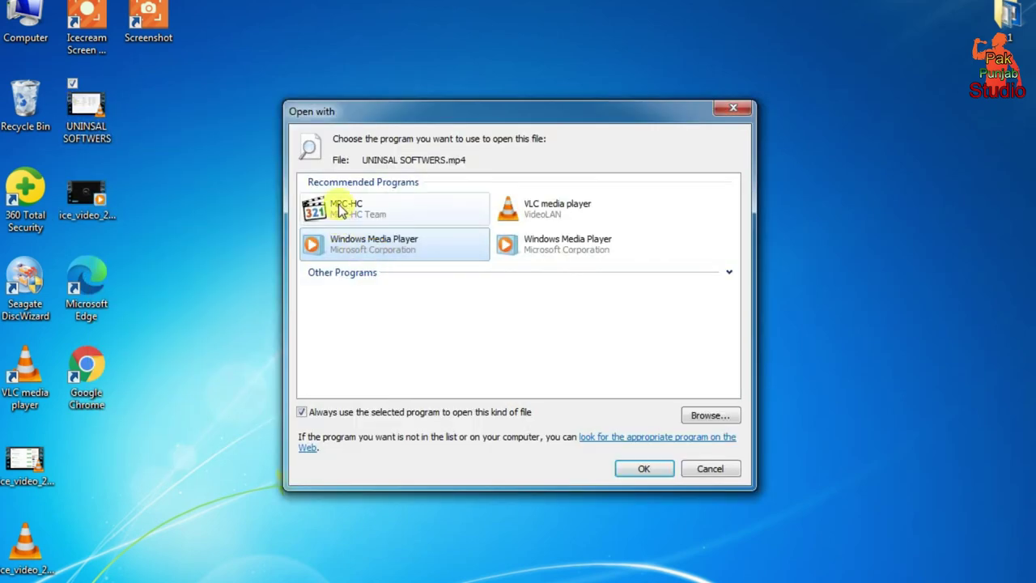
click(340, 212)
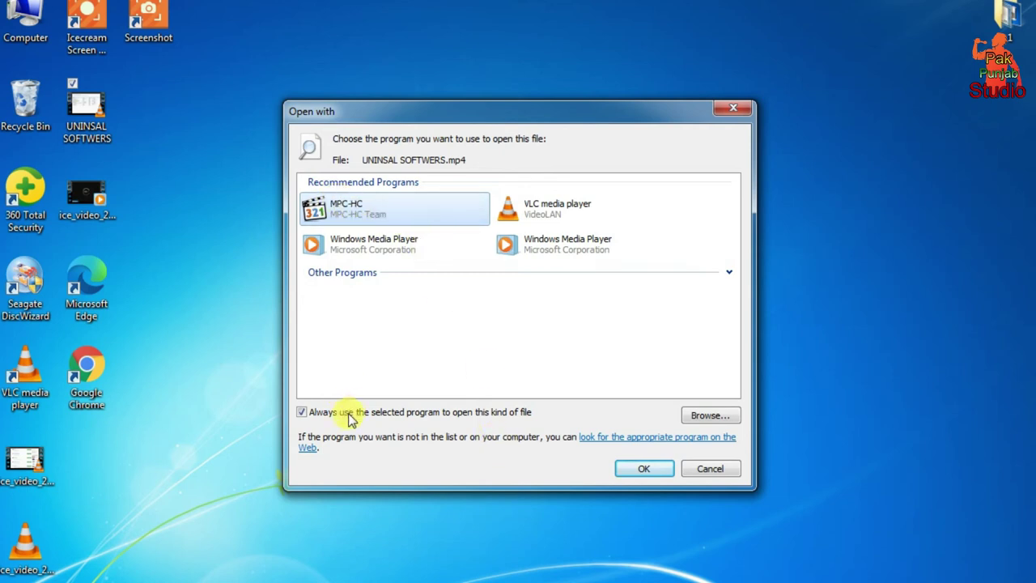
click(643, 472)
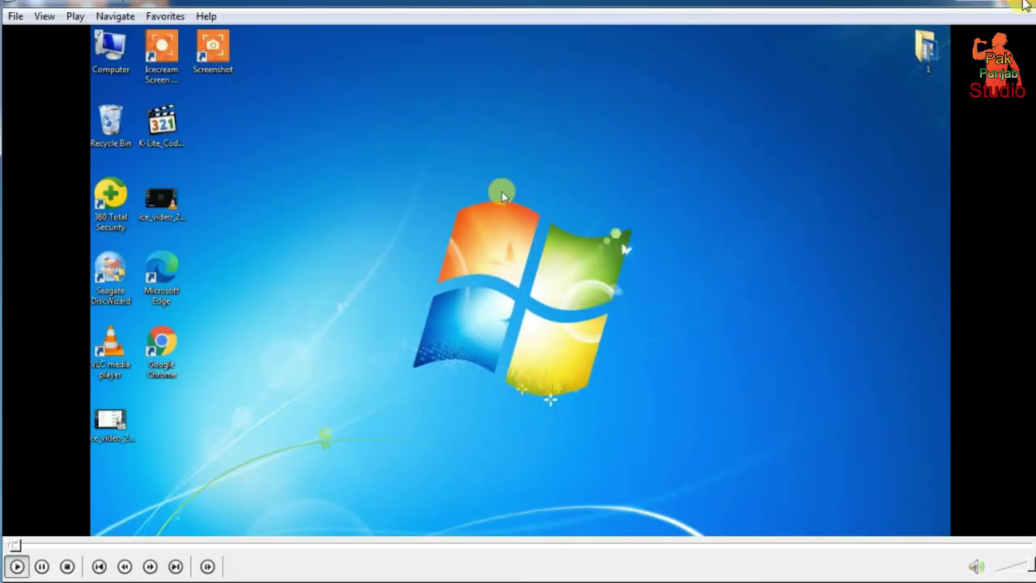
double_click(502, 195)
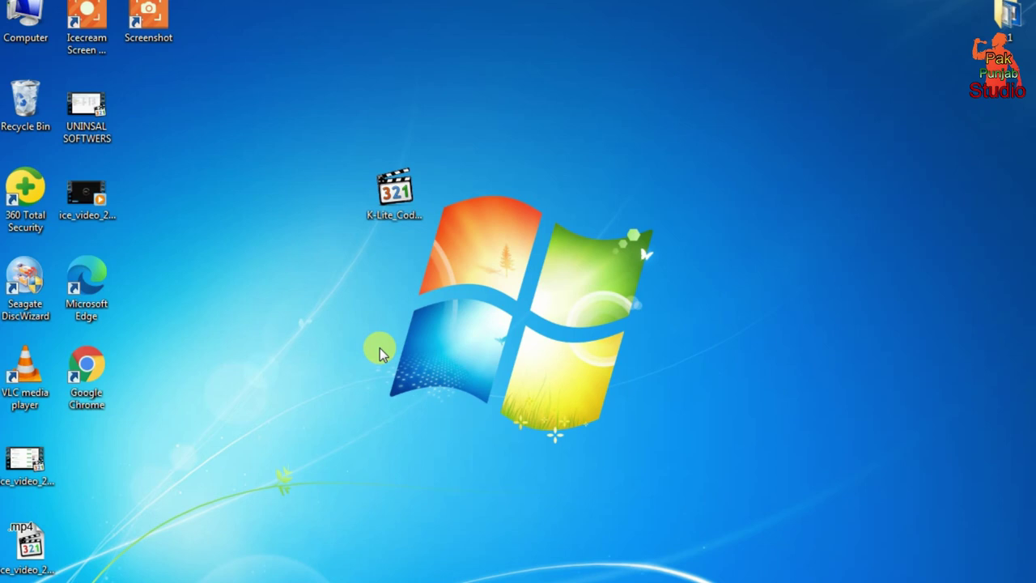
drag(405, 182, 155, 98)
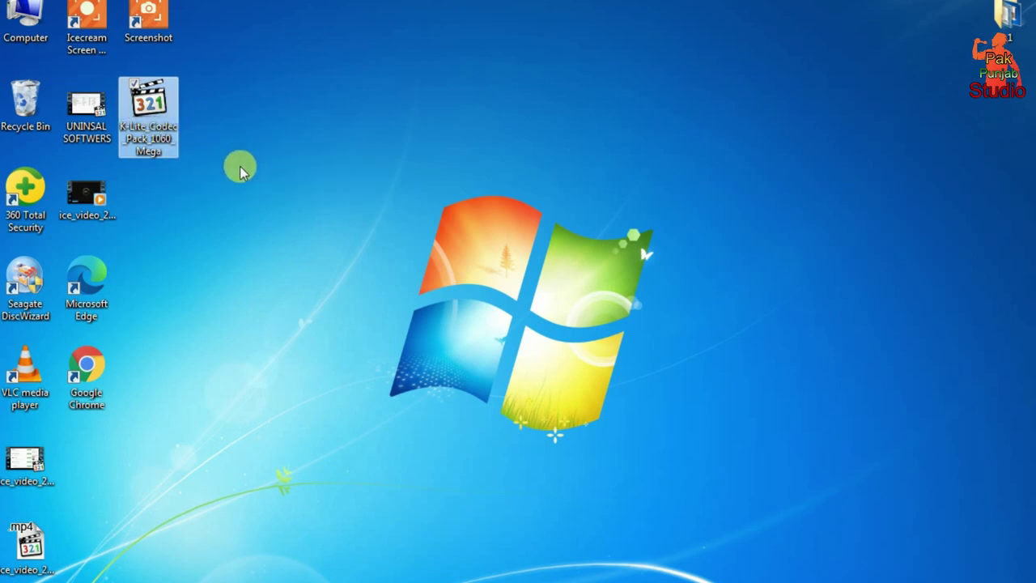
drag(166, 102, 498, 45)
drag(35, 453, 457, 28)
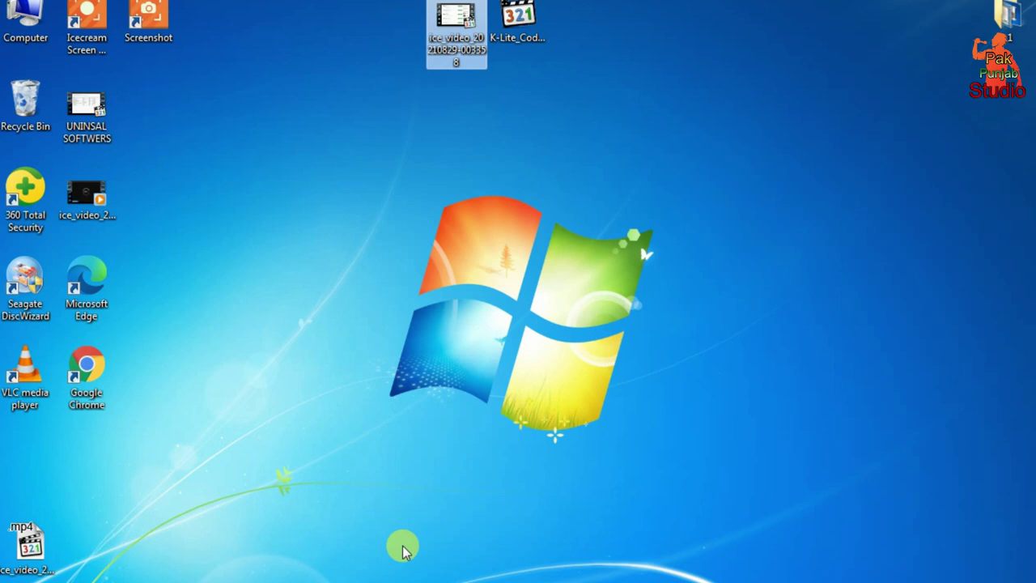
click(402, 579)
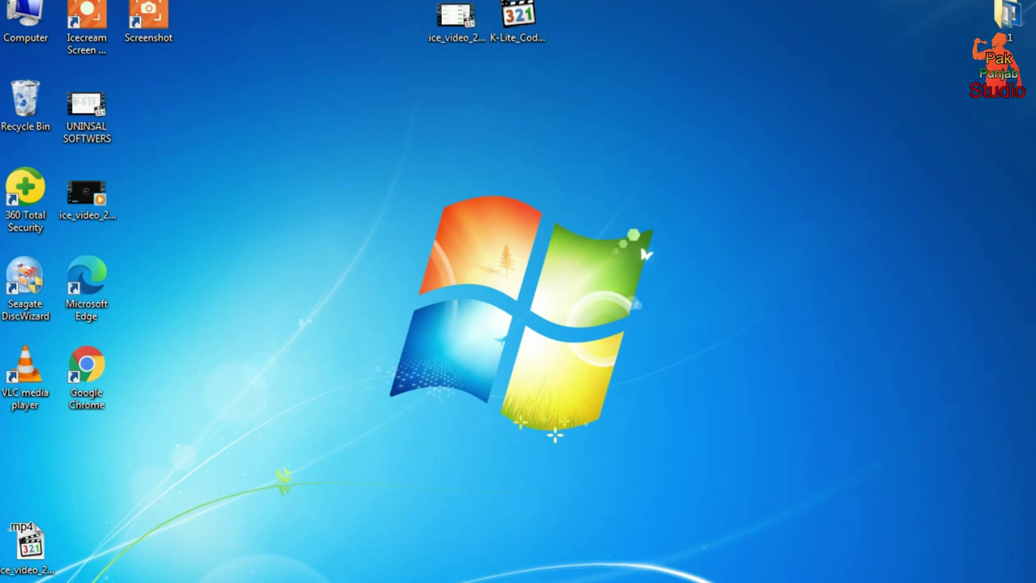